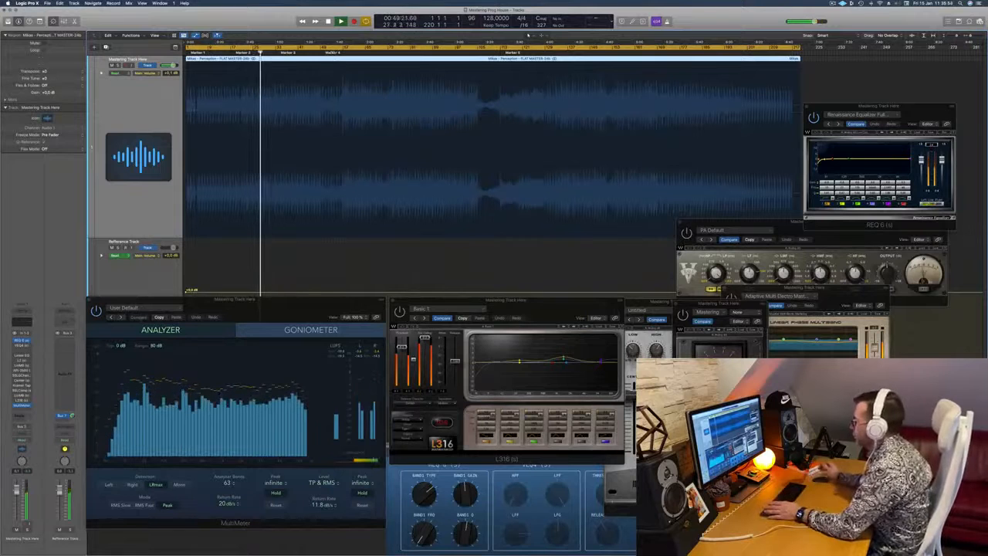
- Audition the mastering track from Marker 4 and again from about 2:15 while watching the MultiMeter
click(340, 52)
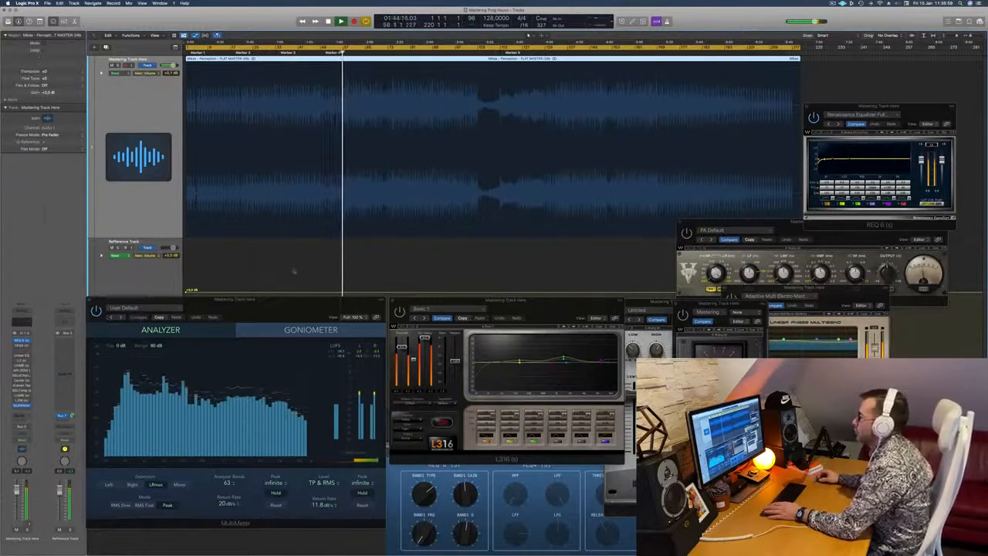
click(317, 271)
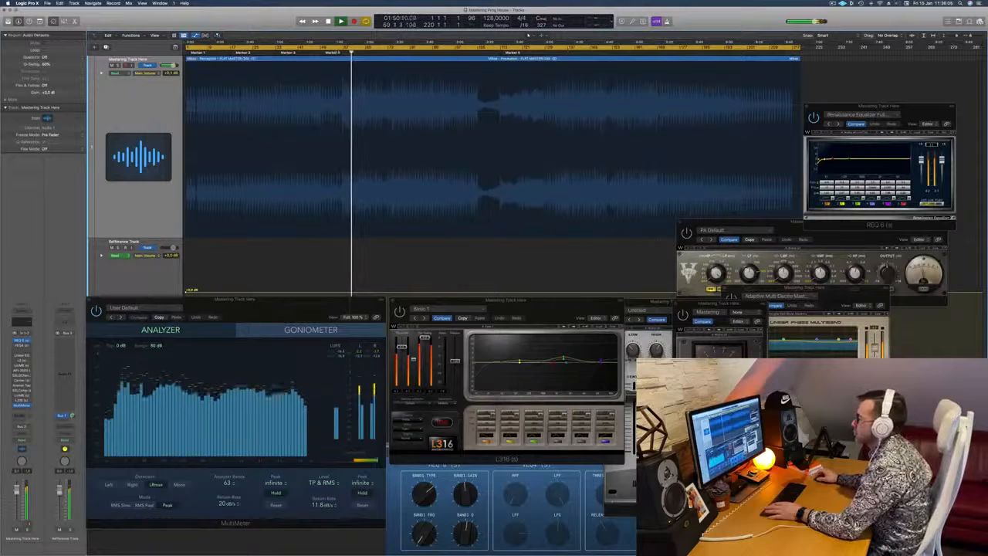
click(336, 48)
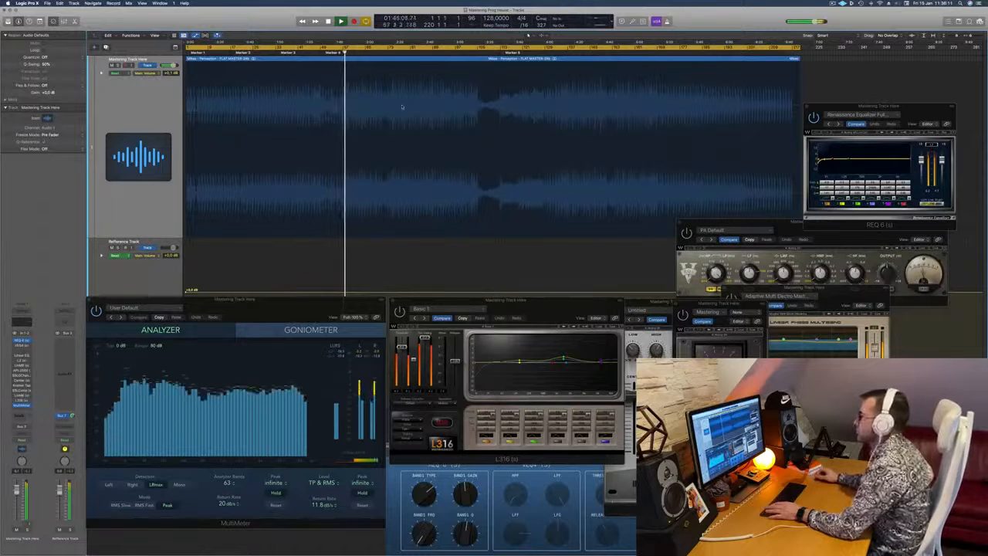
click(150, 116)
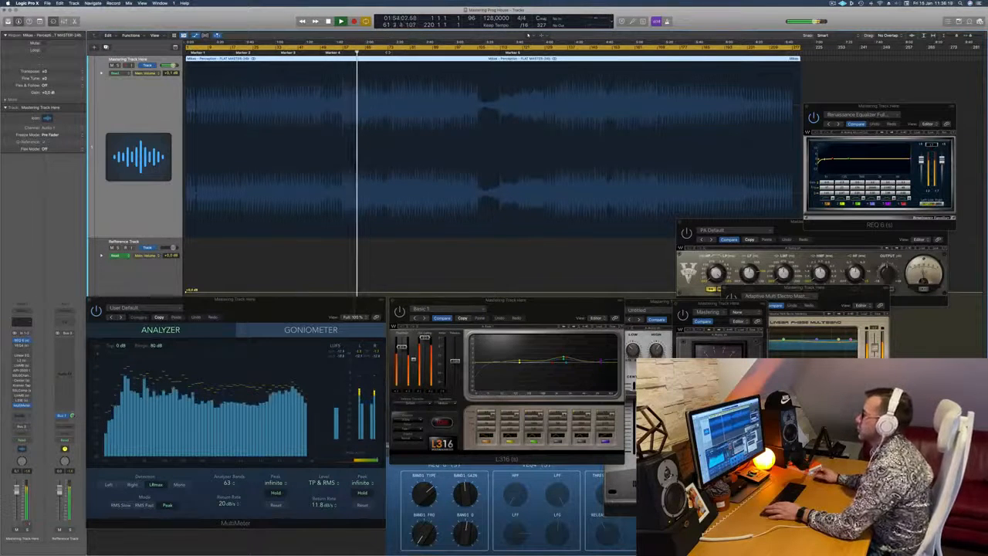
click(388, 52)
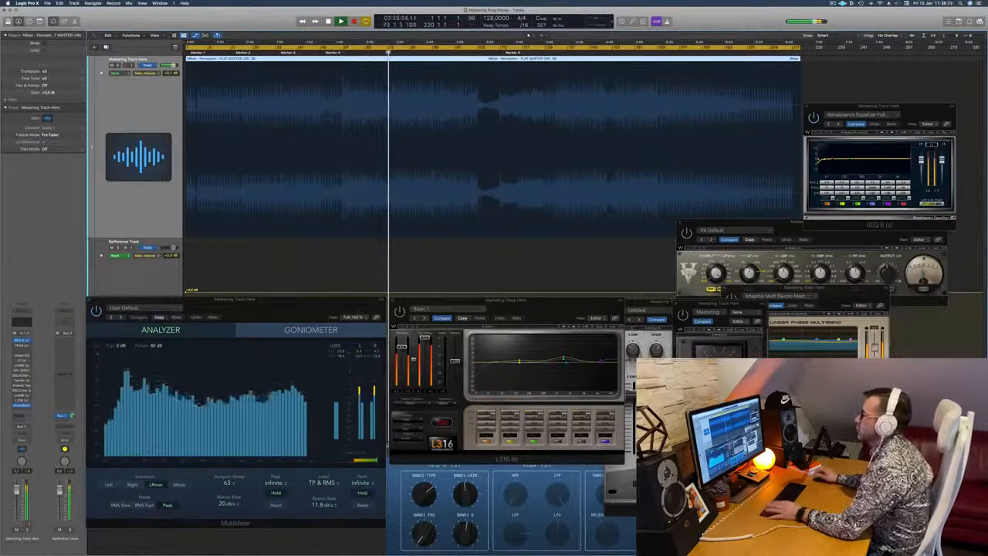
- Clear the visible volume automation from the mastering track
click(400, 260)
click(449, 172)
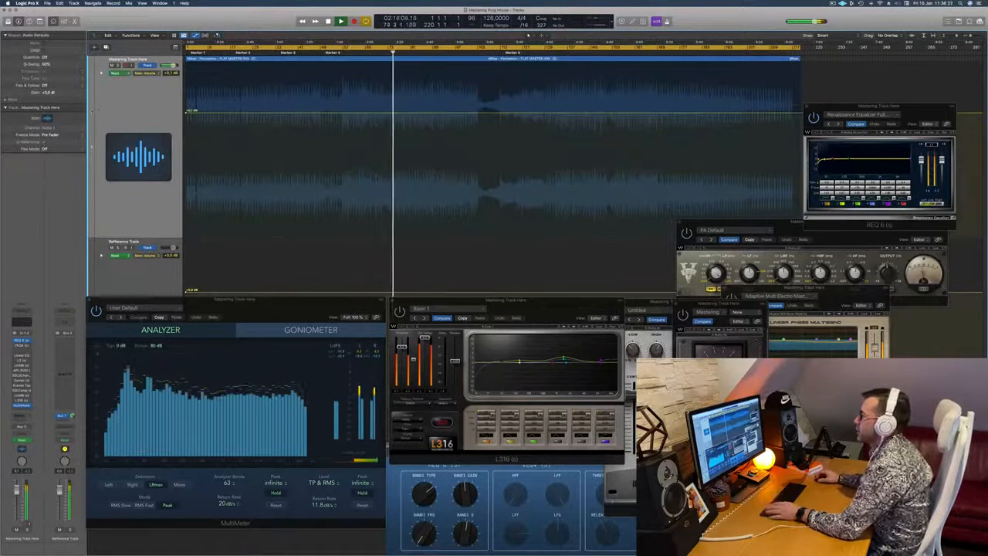
click(98, 109)
key(ctrl+super+BackSpace)
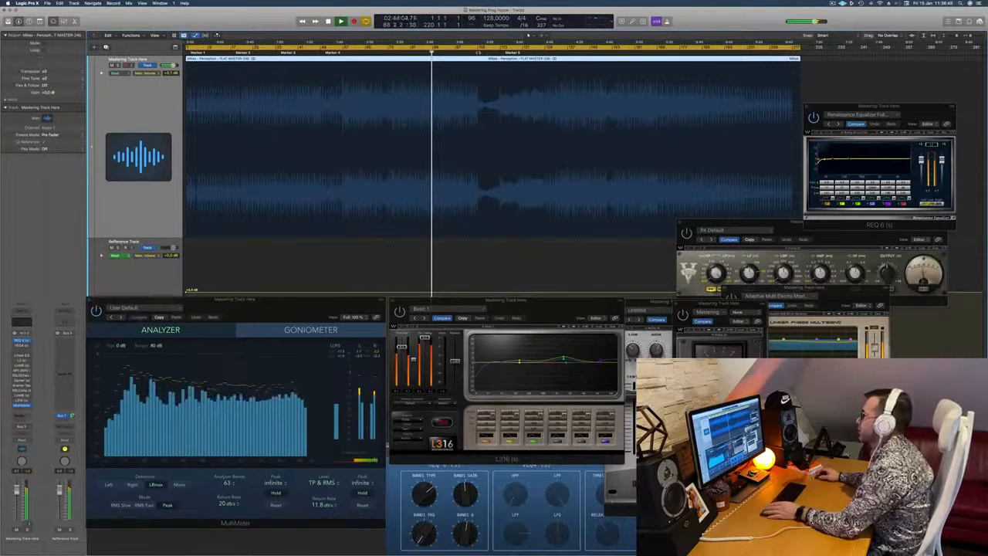
- Audition the mastering track from the breakdown before Marker 5 and through successive later sections up to about 6:20
click(478, 52)
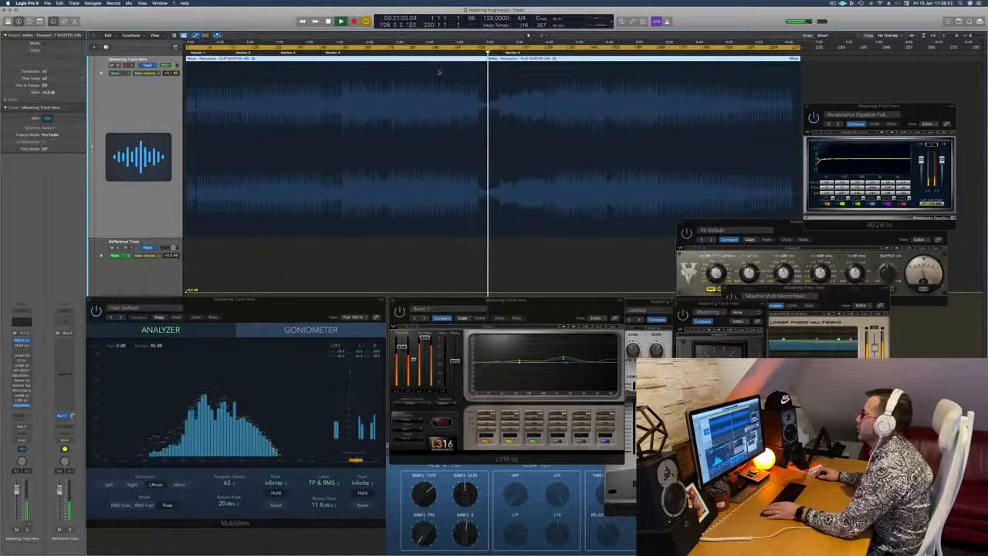
click(477, 51)
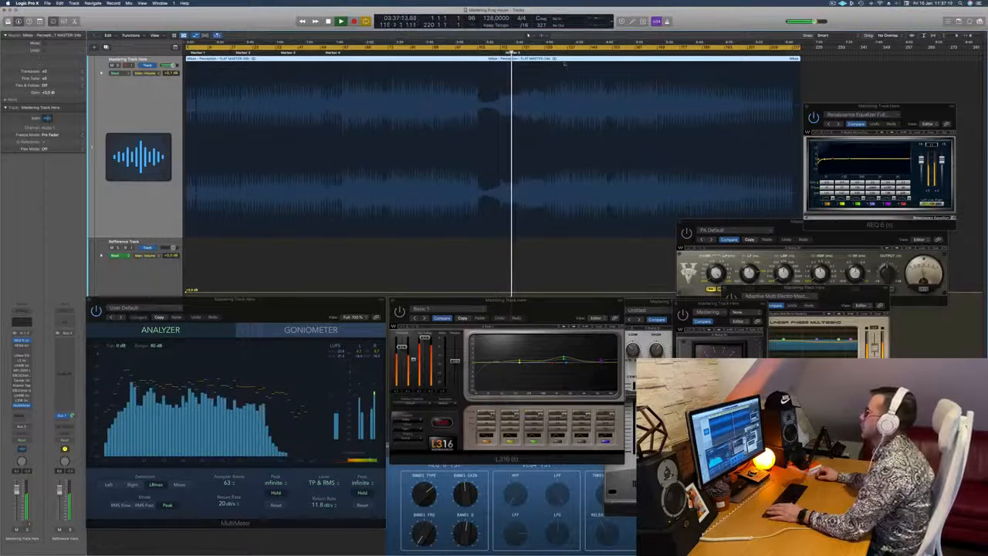
click(558, 52)
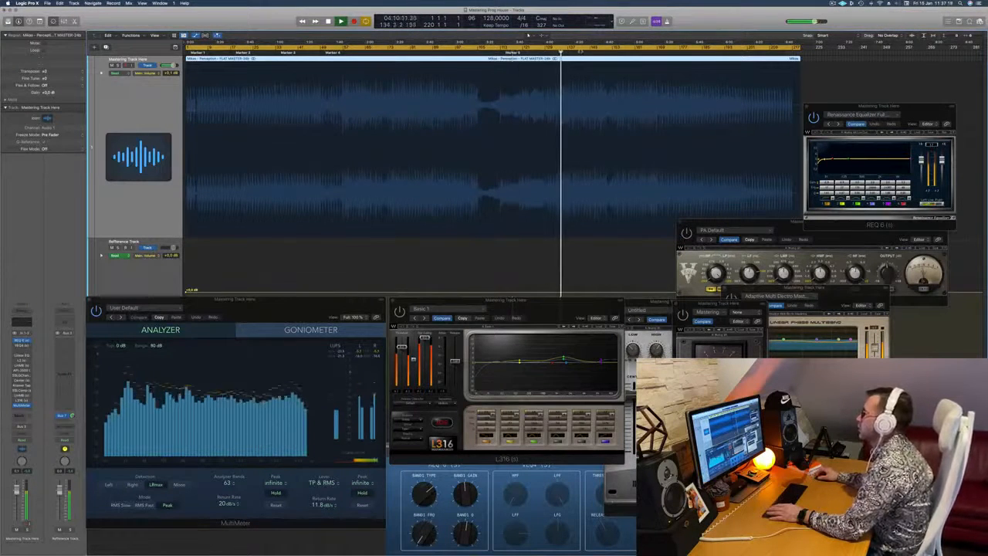
click(601, 53)
click(621, 52)
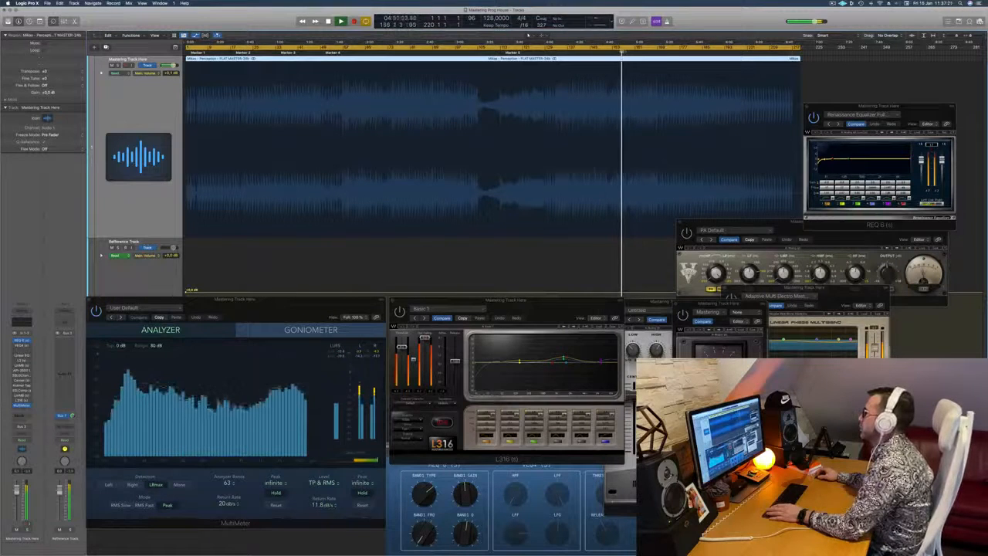
click(664, 52)
click(756, 52)
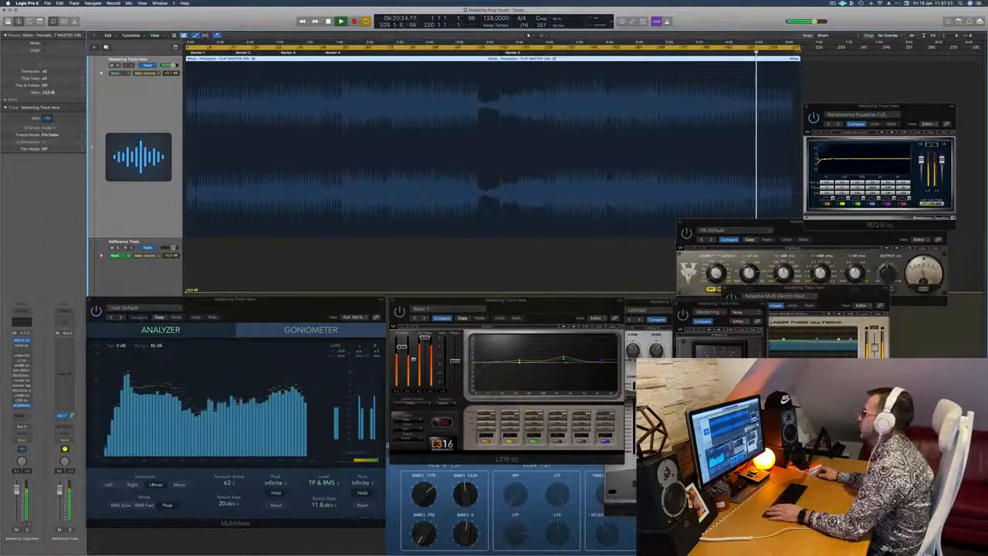
- Return playback to the beginning, move the REQ 6 window a little higher, and play the mastering track from the start
key(space)
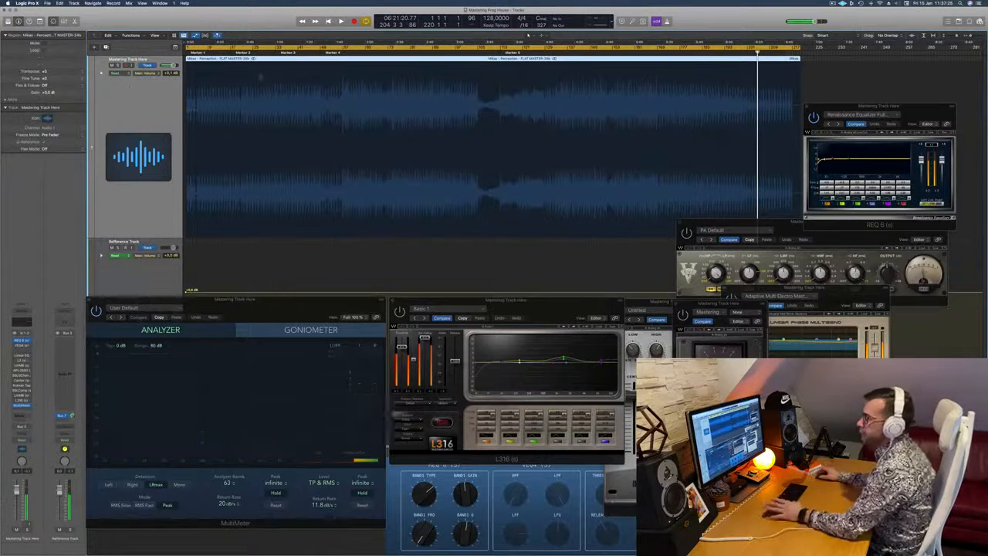
key(Return)
key(space)
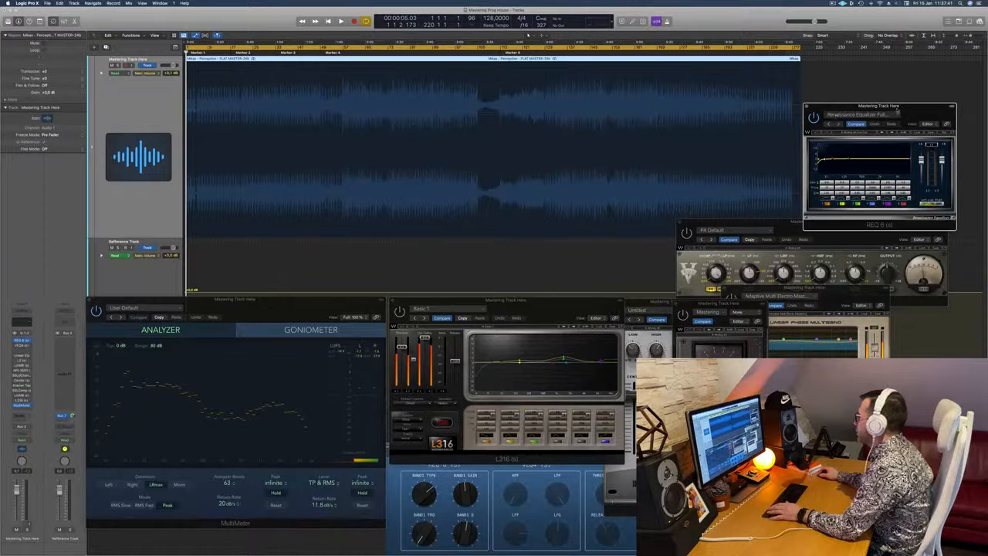
drag(898, 110, 888, 80)
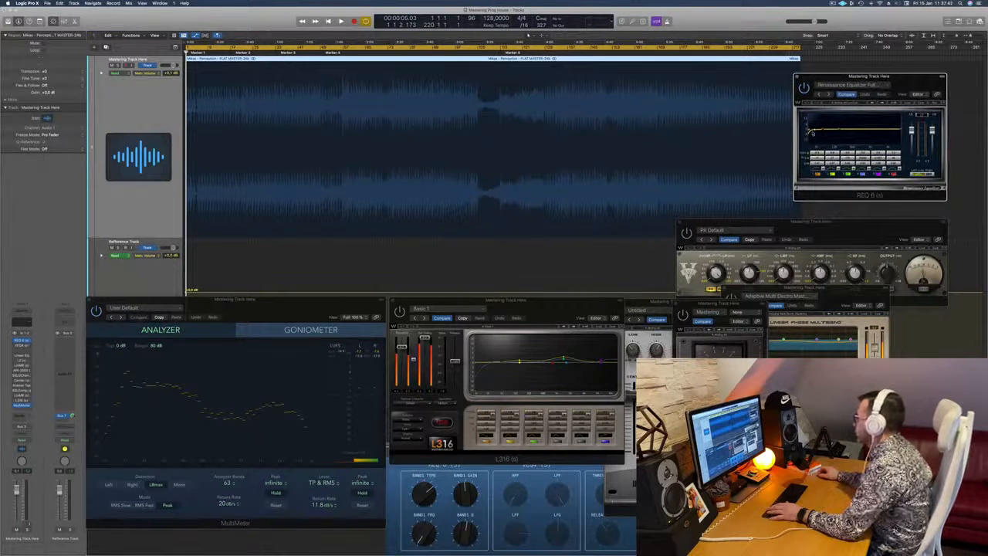
key(space)
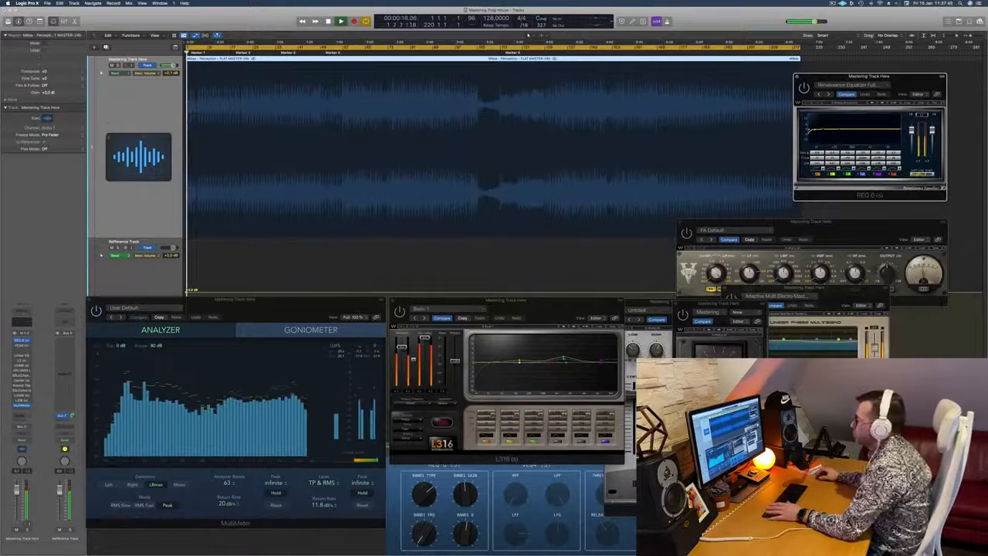
click(115, 118)
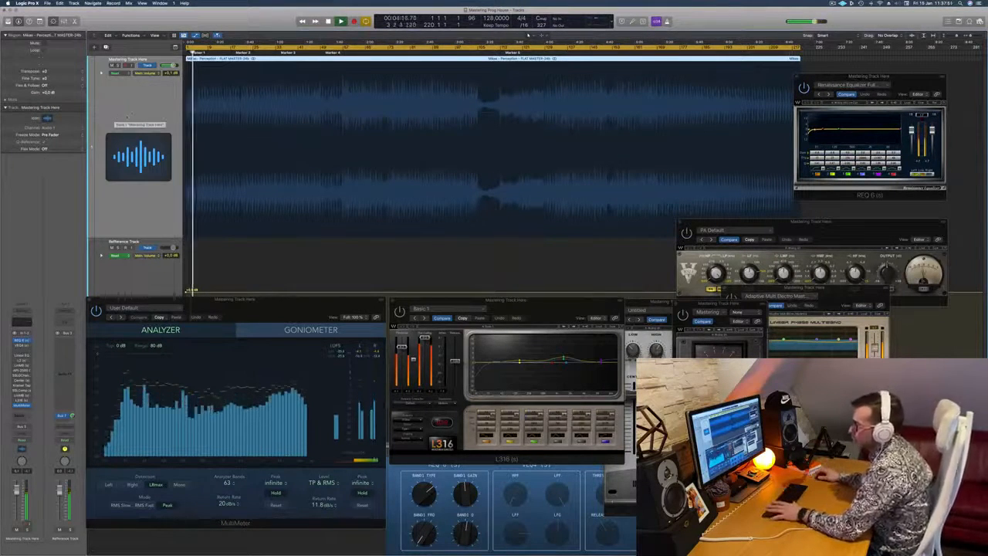
- Bring up the VEQ4 equalizer from the mastering track's inserts and place its window over the middle of the waveform
click(22, 346)
click(22, 347)
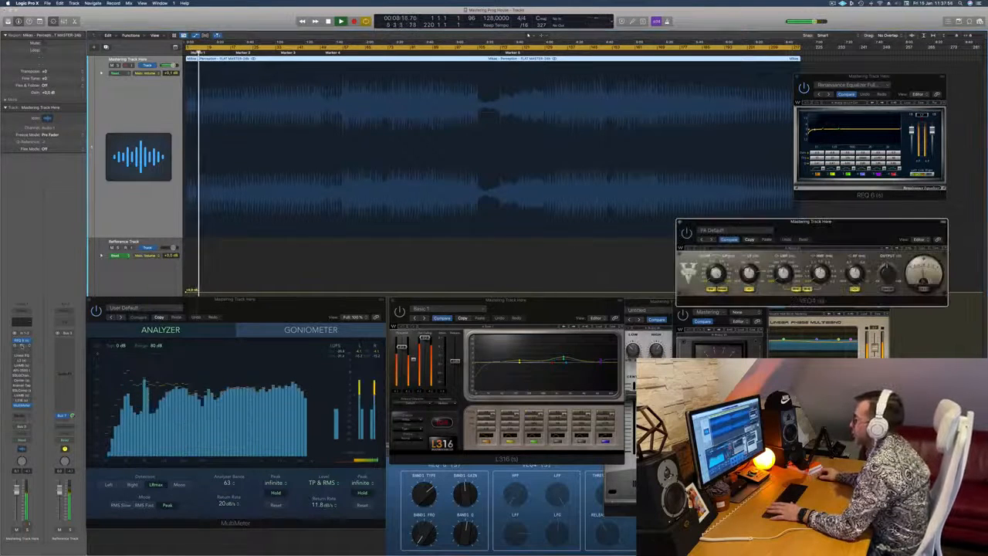
drag(859, 244, 591, 180)
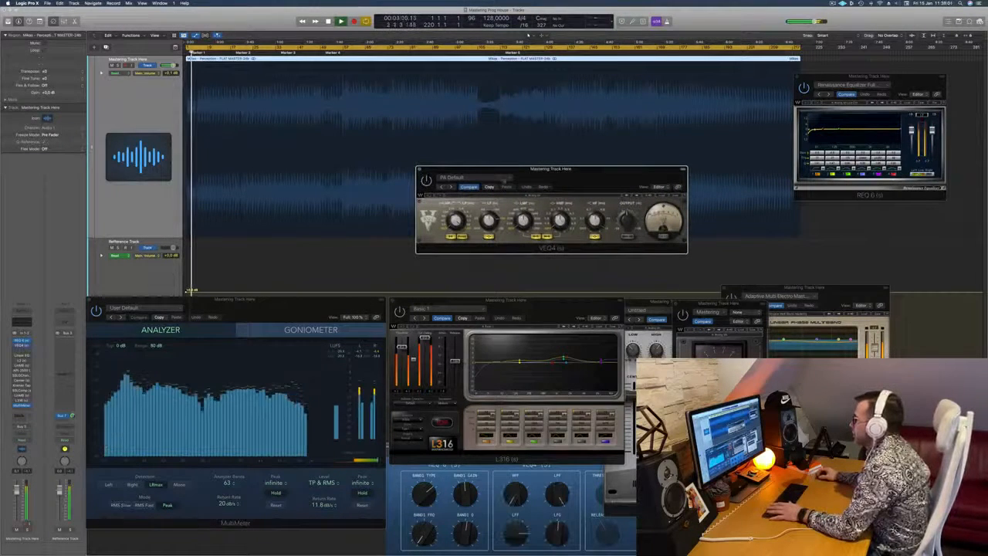
drag(588, 183, 570, 172)
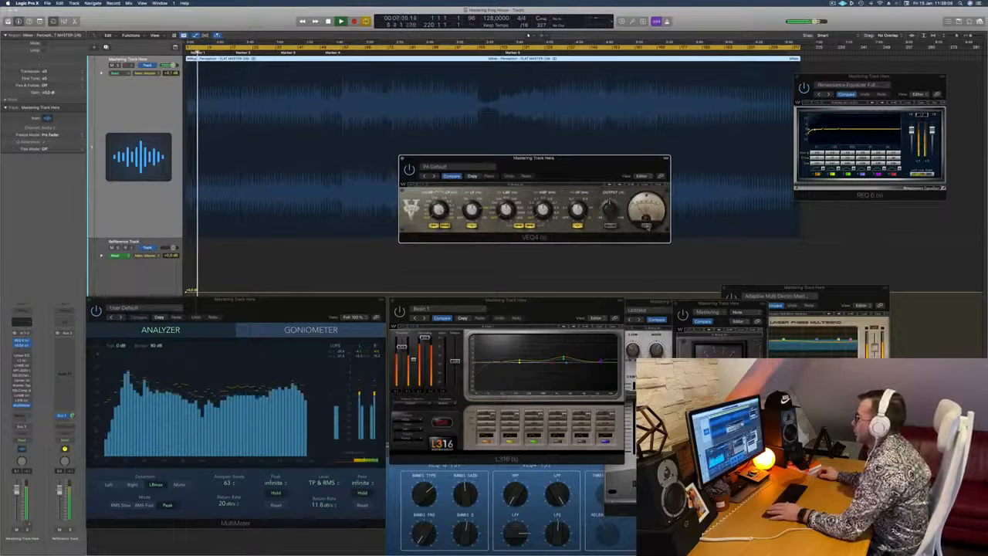
drag(608, 170, 587, 172)
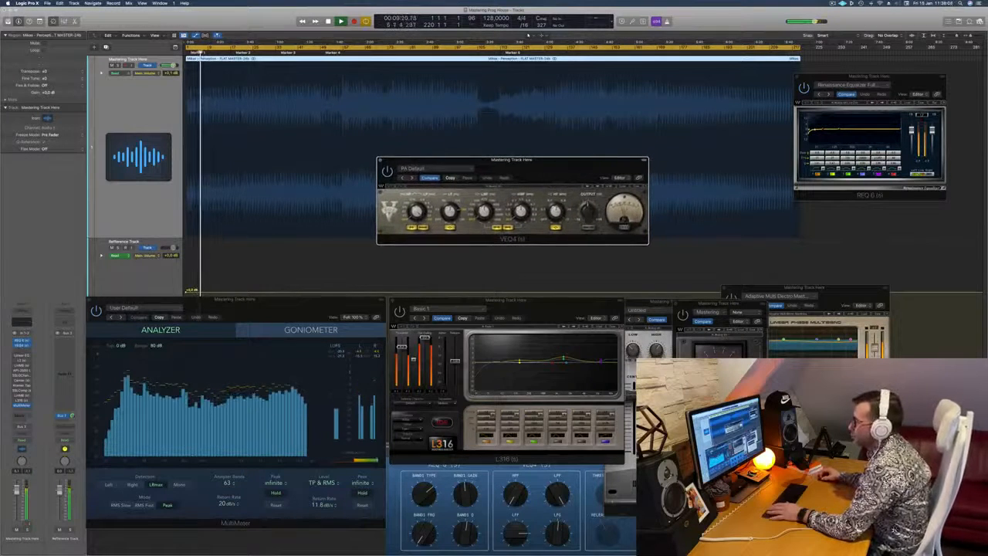
- Bring the REQ 6 equalizer to the front and play the mastering track from Marker 4
click(22, 340)
click(21, 340)
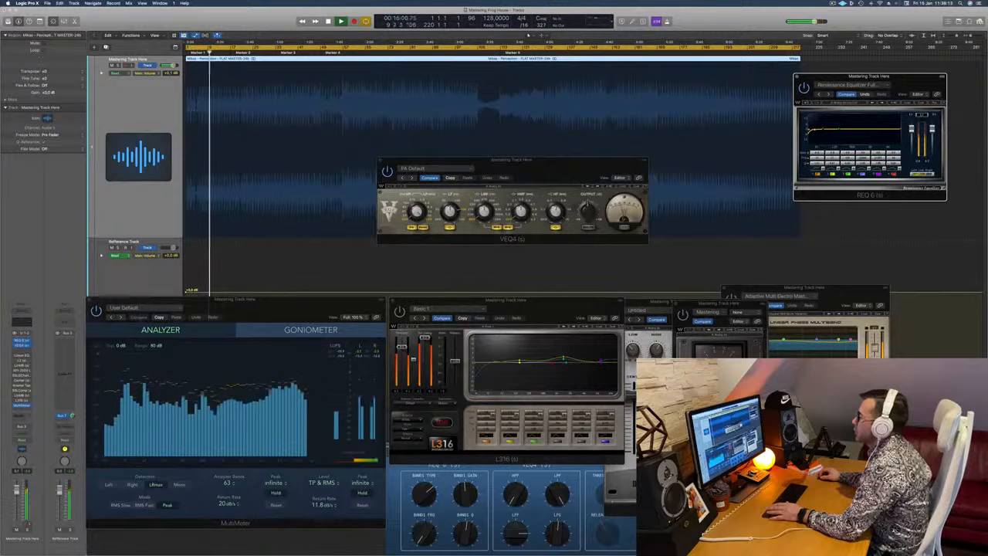
click(341, 49)
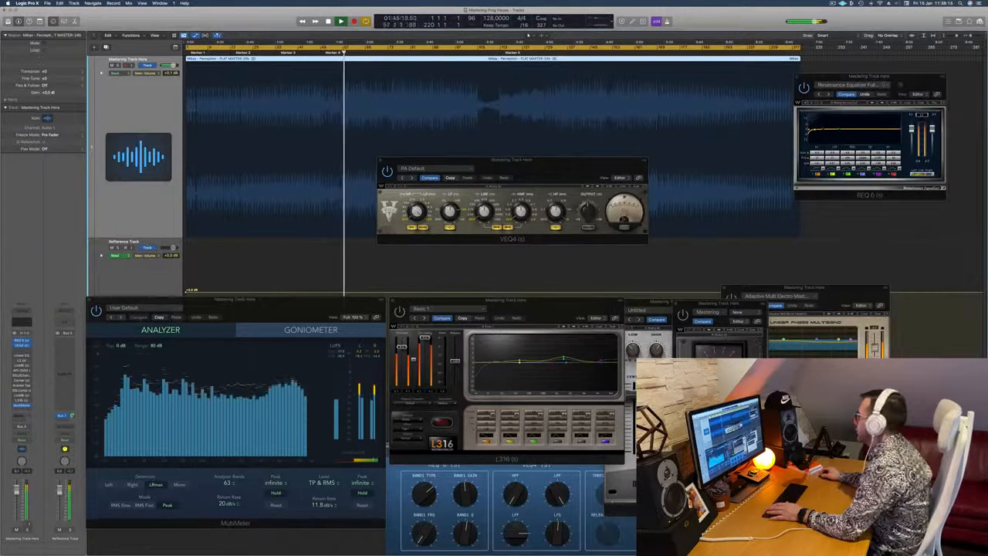
drag(888, 77, 882, 78)
- Move the VEQ4 window clear of most of the waveform, directly below the REQ 6 window
drag(512, 160, 574, 150)
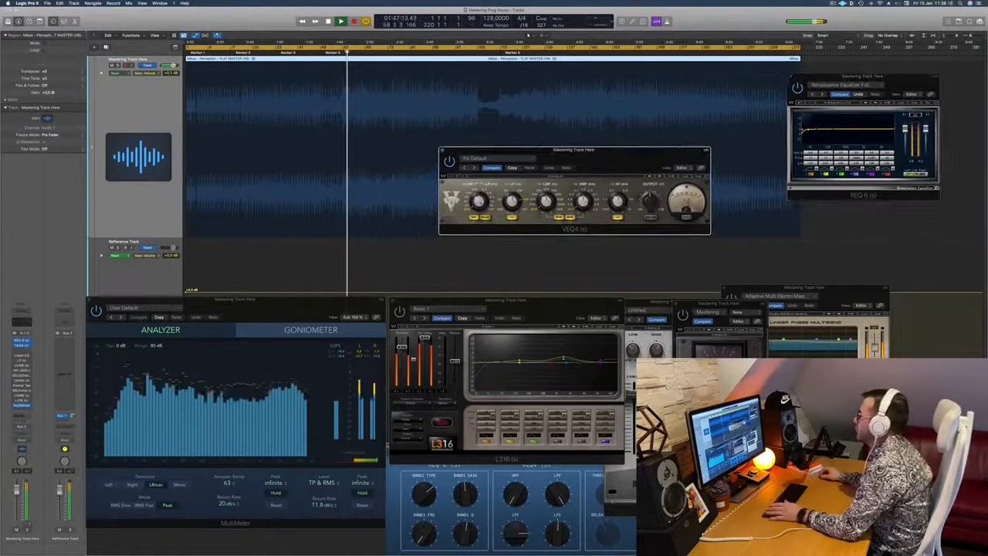
drag(659, 157, 816, 184)
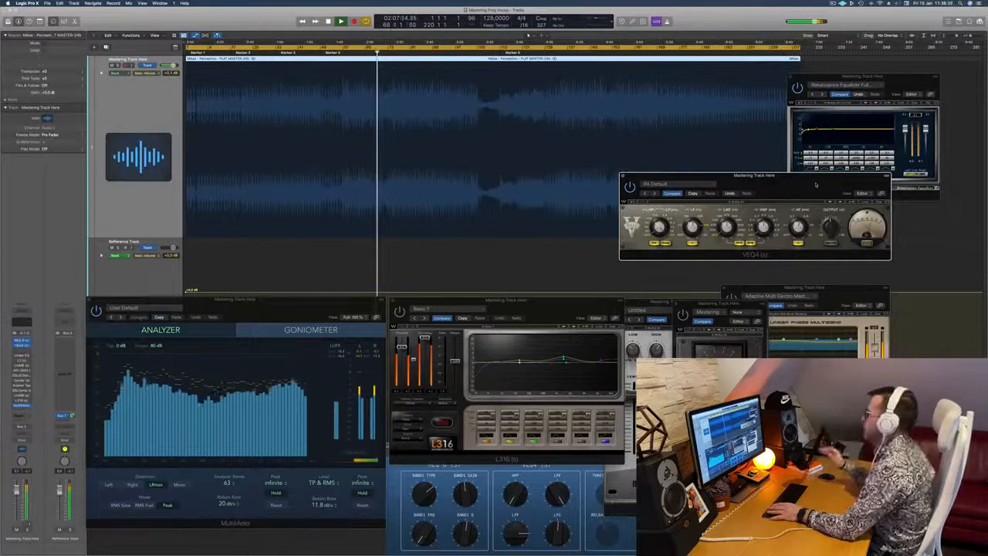
drag(815, 185, 907, 200)
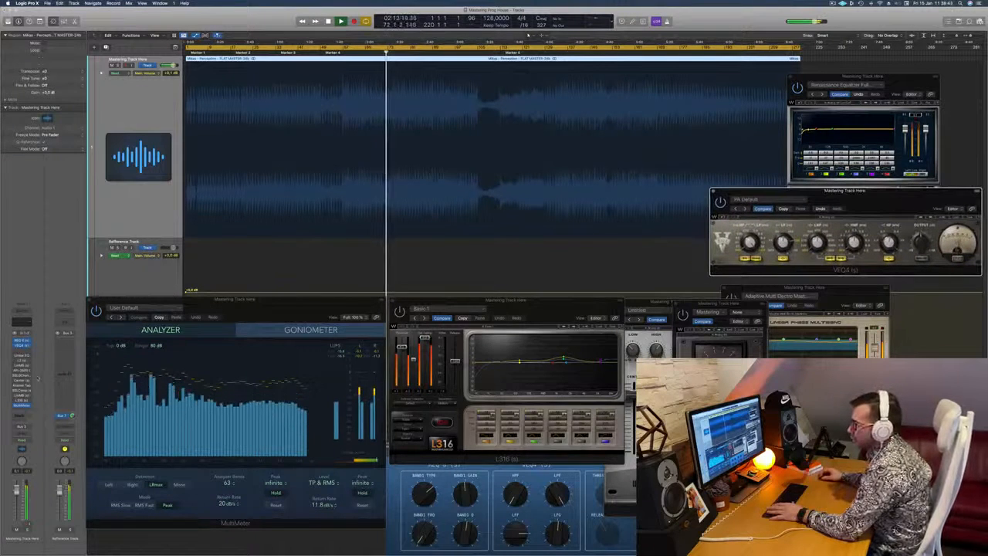
- Check and close the Linear Phase EQ, and open the L2 limiter with its window placed below VEQ4
click(23, 357)
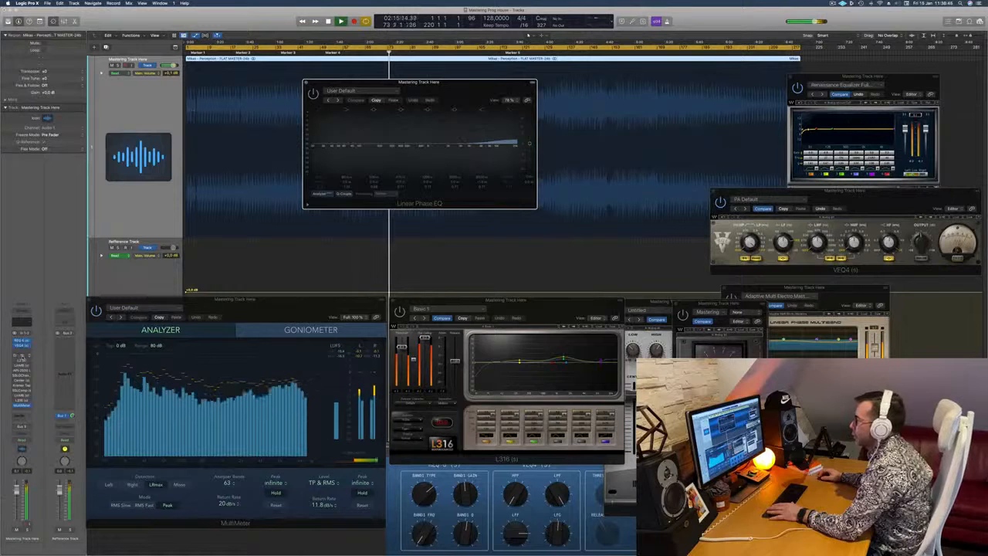
click(23, 356)
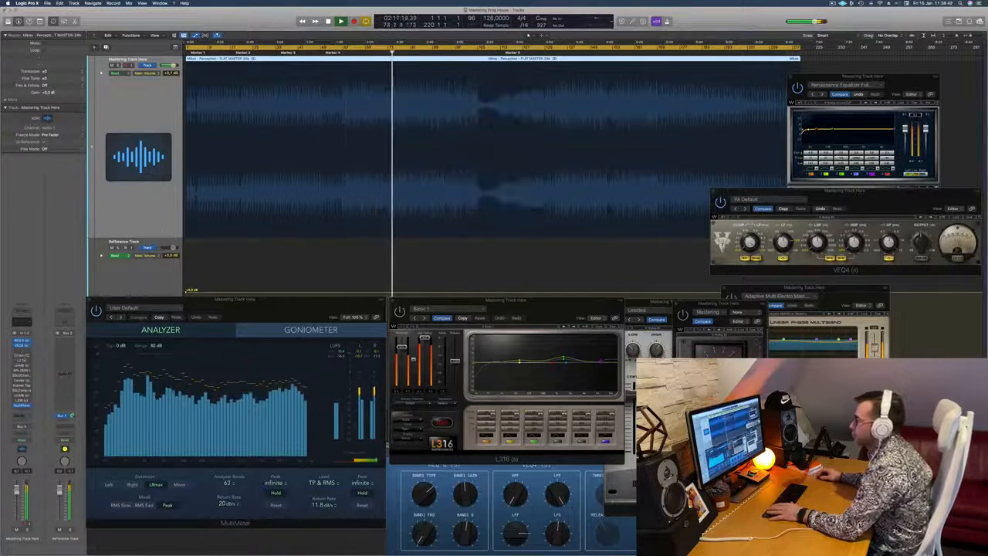
click(23, 361)
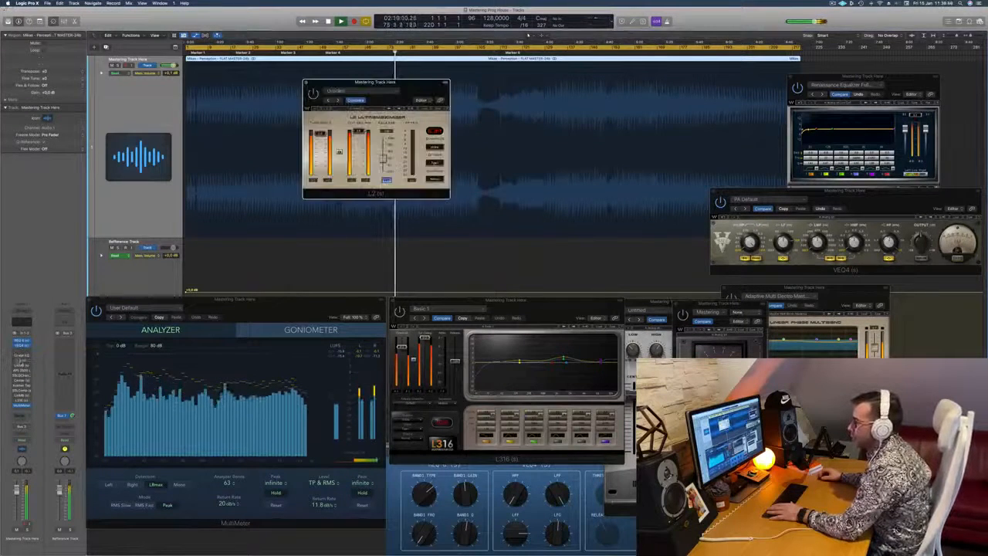
drag(376, 82, 750, 241)
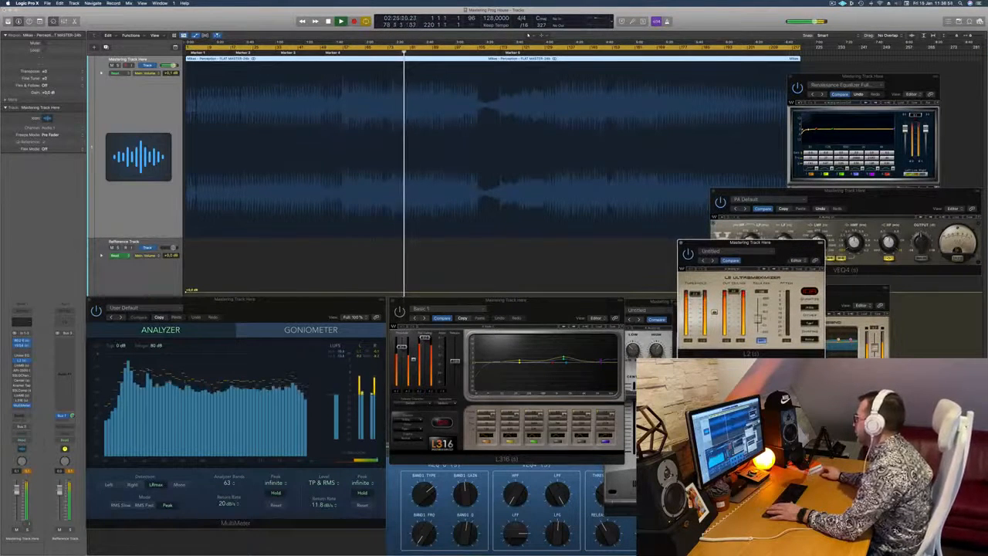
drag(778, 252, 774, 258)
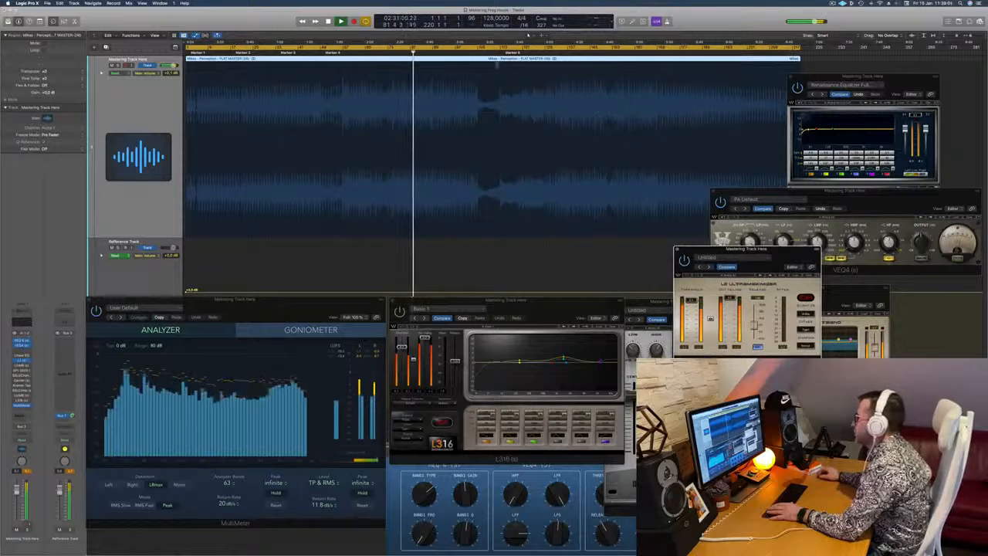
- Audition the mastering track from about 3:04 and after the breakdown, with the VEQ4 and REQ 6 windows brought forward
click(461, 55)
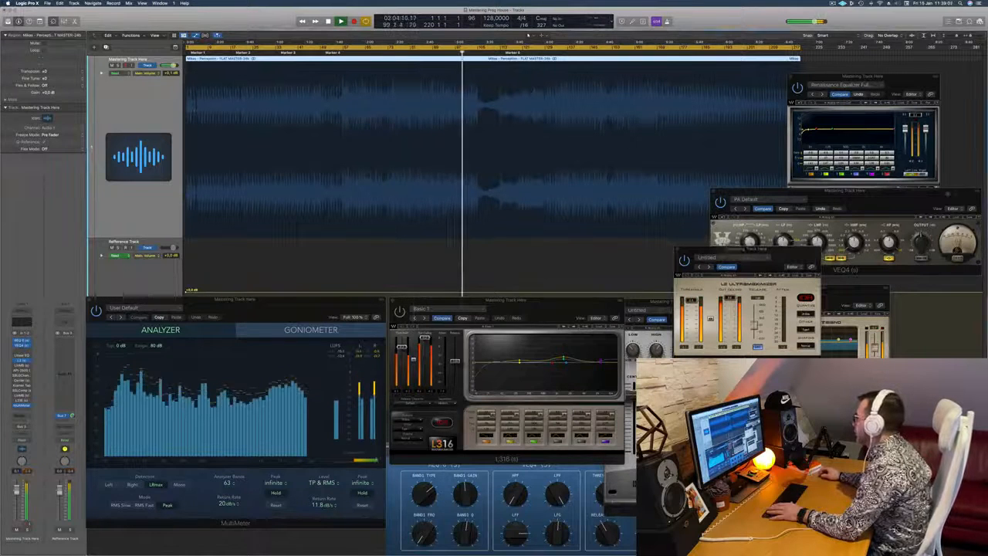
drag(948, 193, 947, 193)
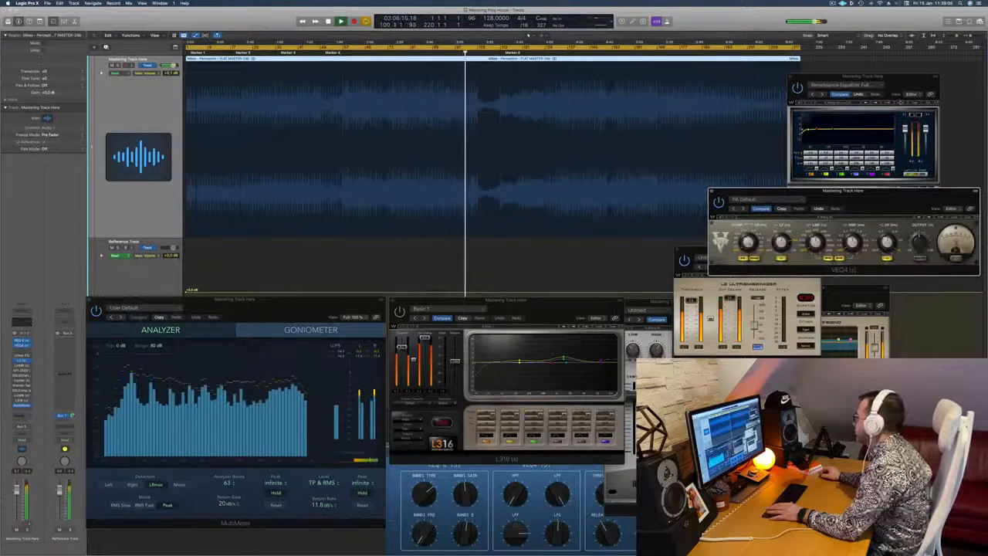
click(895, 77)
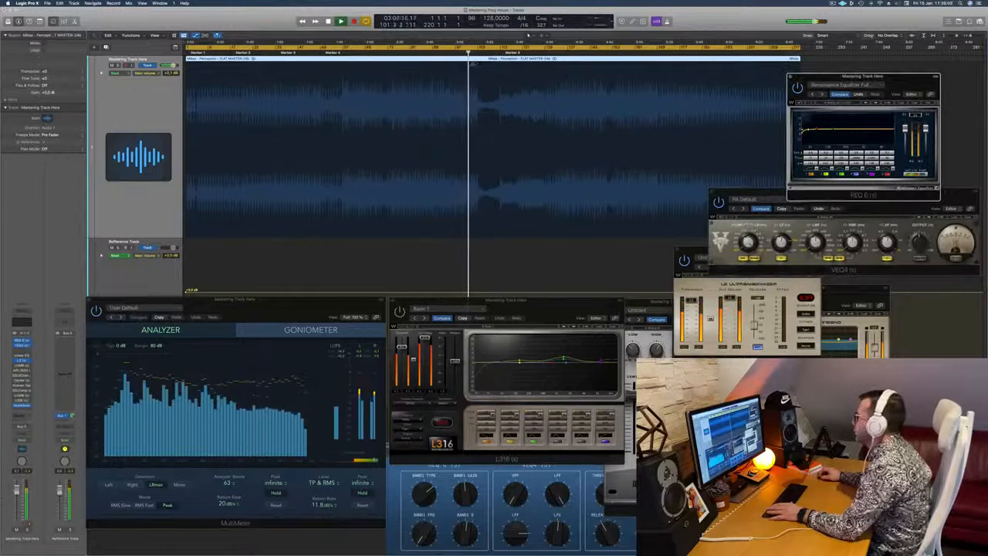
click(573, 54)
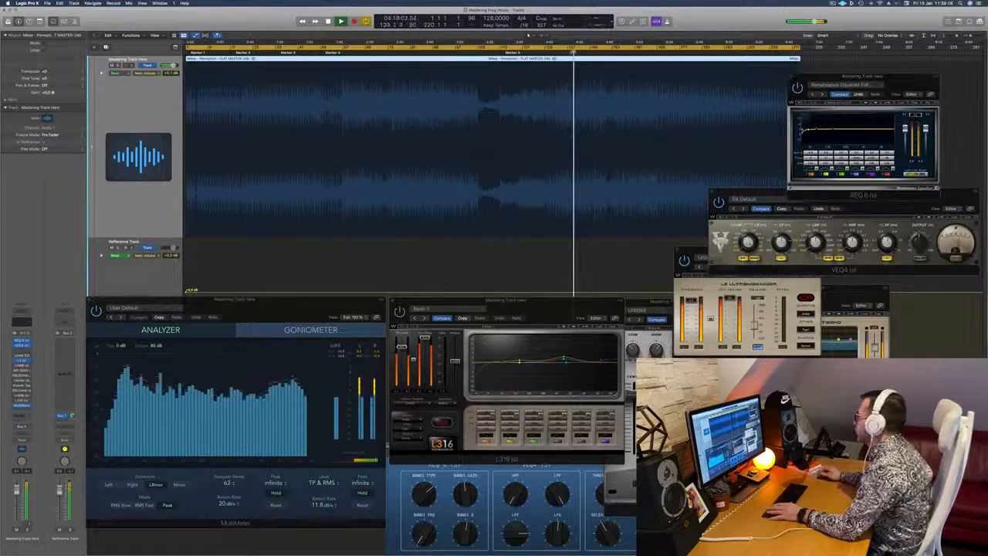
- Bring the L2 limiter window forward and place it directly below the VEQ4 window
click(692, 250)
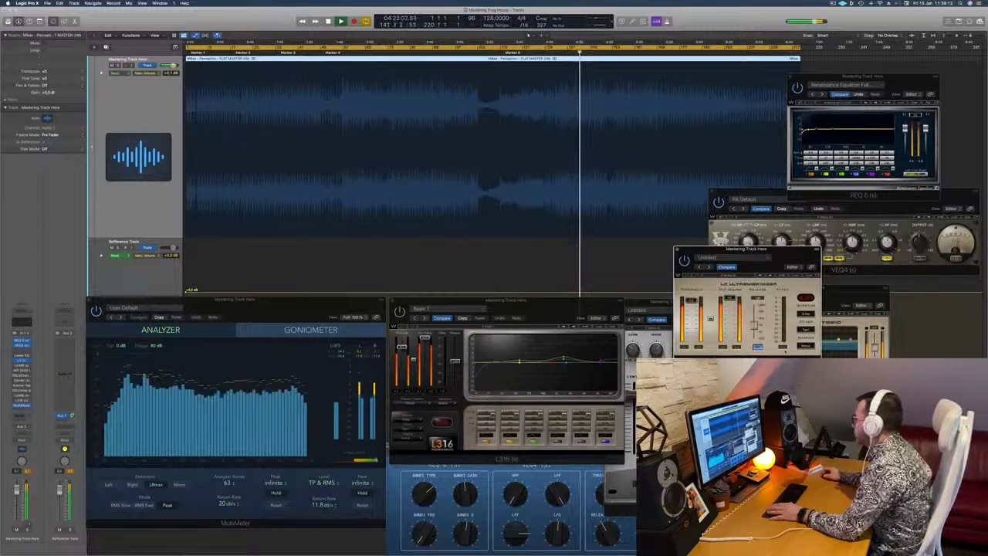
drag(785, 258, 821, 261)
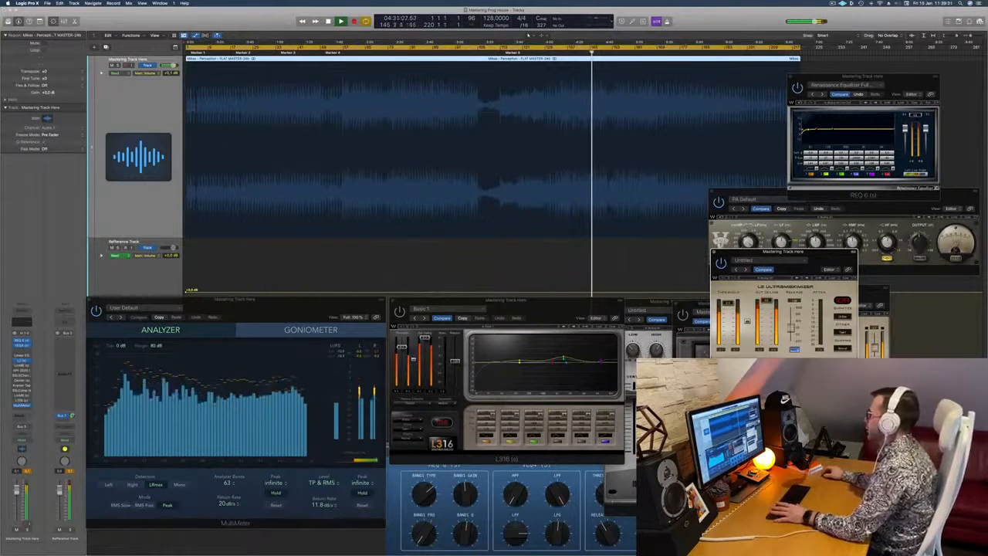
drag(824, 255, 820, 258)
- Open the LinMB multiband compressor on the mastering track and place its window at the lower middle of the waveform
click(21, 366)
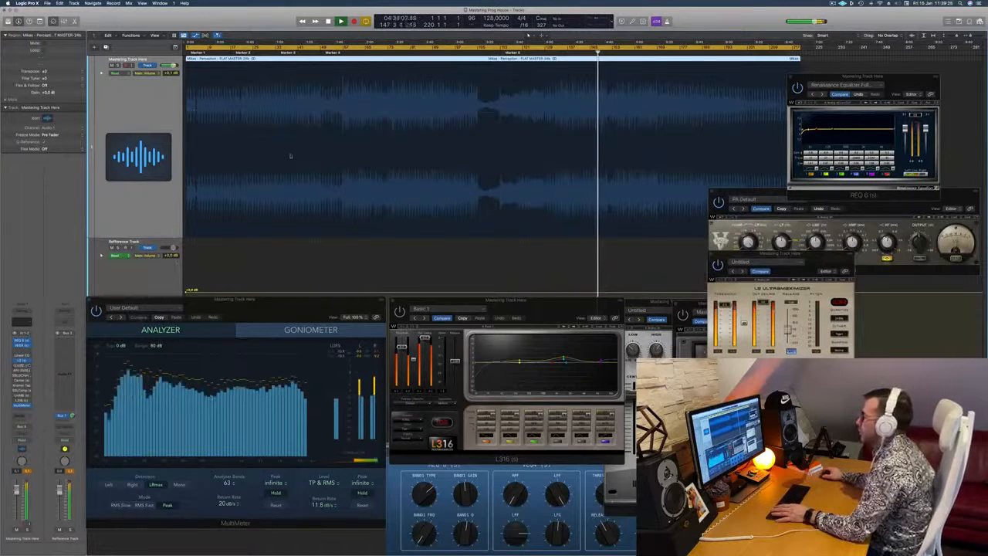
click(21, 368)
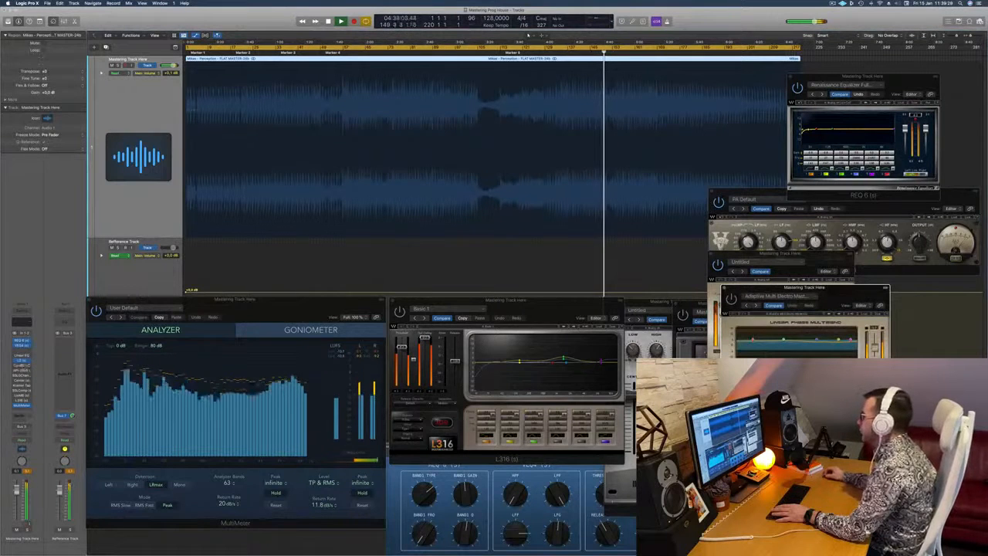
drag(847, 292, 498, 216)
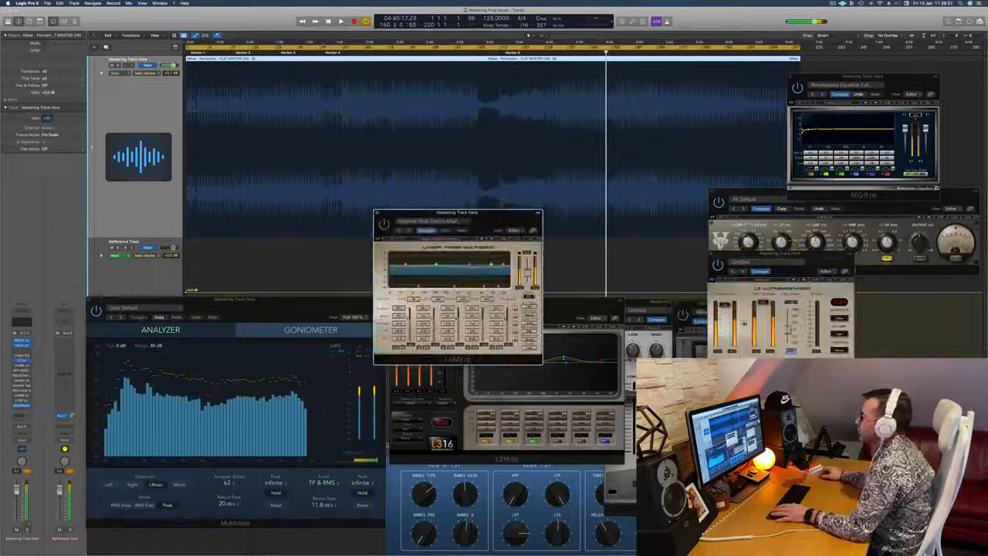
- Set the cycle range to start at bar 57, just after Marker 4, and play the mastering track from there
click(189, 47)
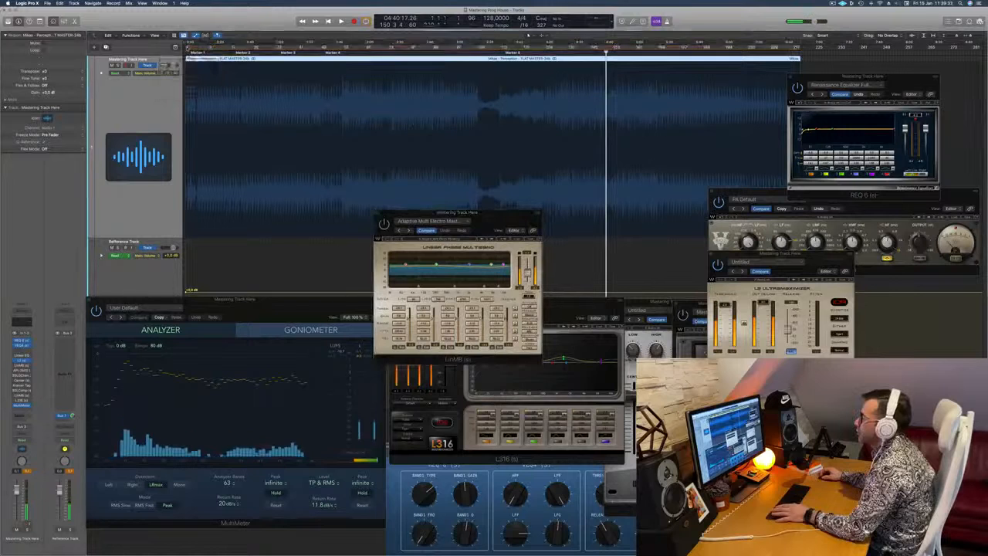
drag(187, 47, 399, 48)
key(space)
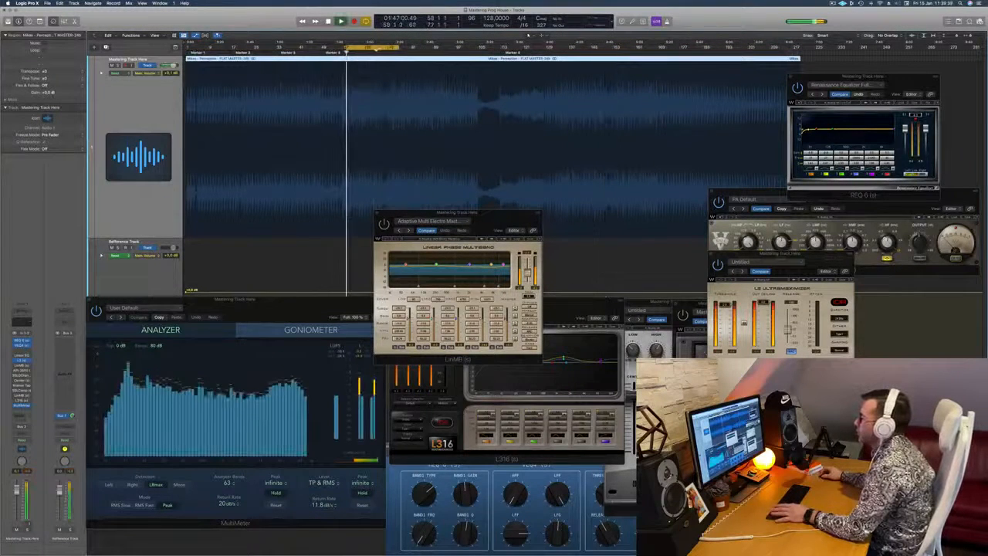
key(super+shift+period)
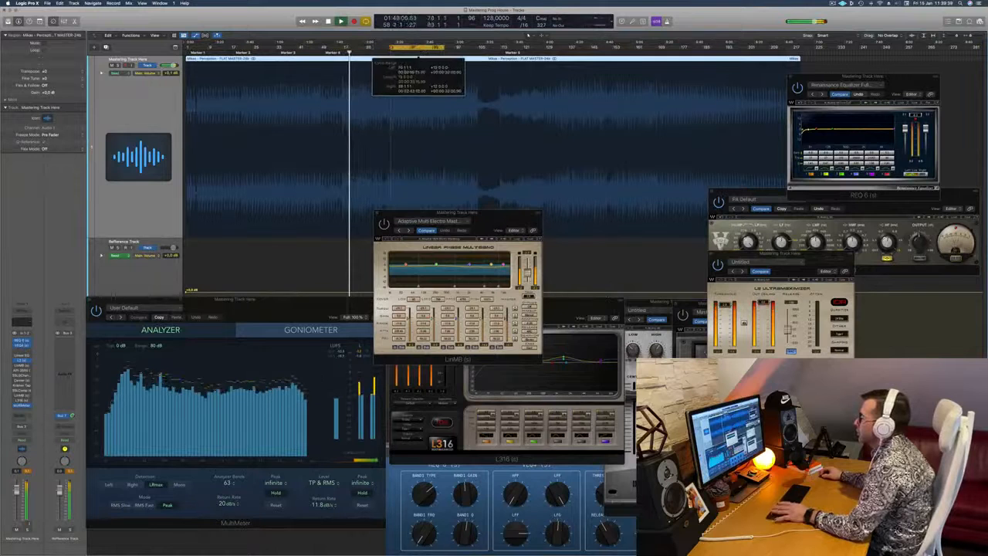
key(space)
drag(416, 49, 368, 50)
key(space)
key(space)
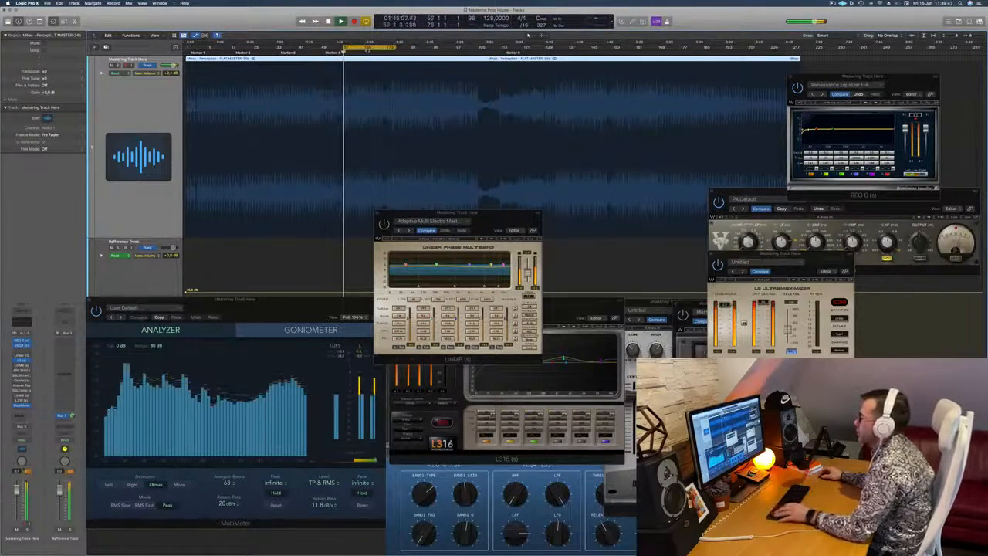
- Restart playback at bar 57 and extend the cycle range to about bar 89
key(super+Right)
key(super+Right)
key(super+Right)
key(super+Right)
scroll(368, 50, up, 2)
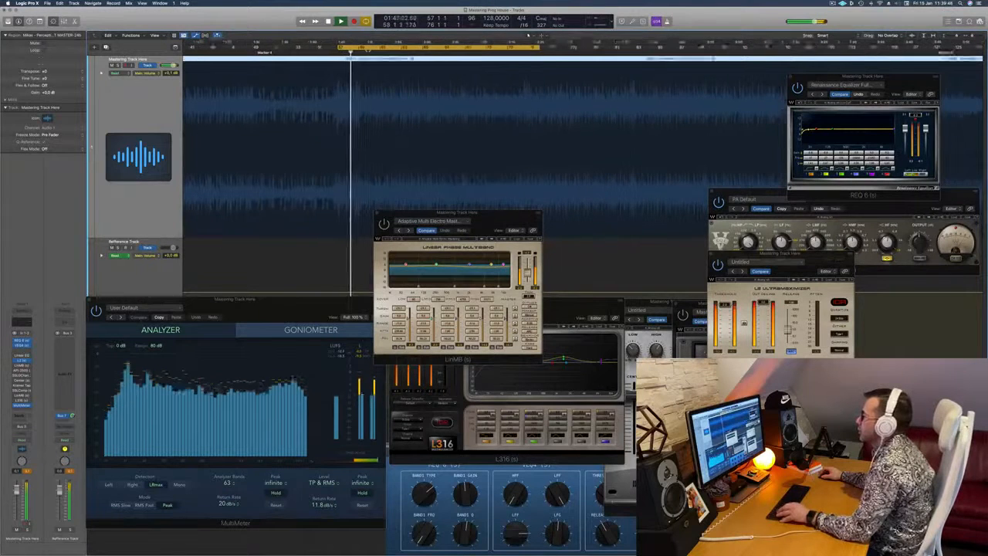
key(space)
key(space)
scroll(376, 51, down, 4)
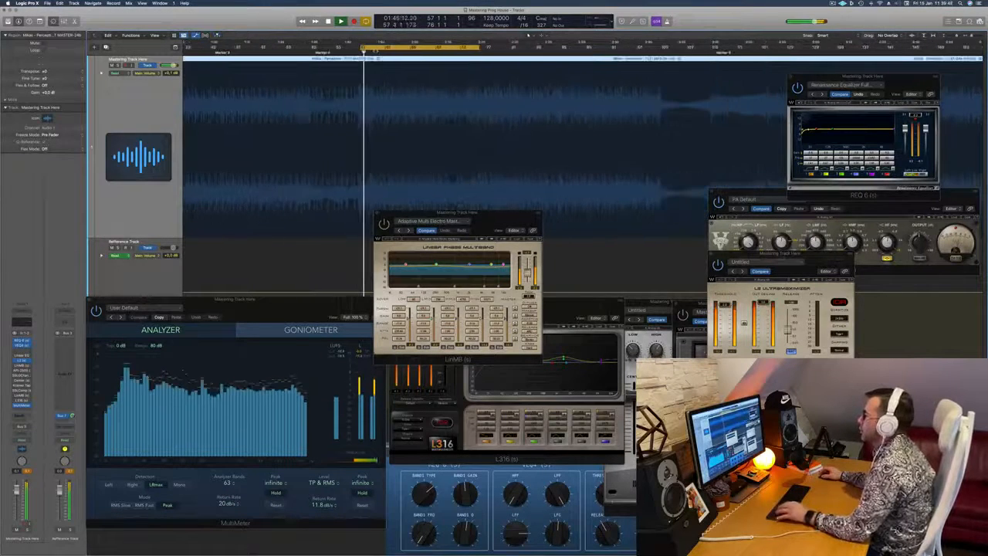
drag(488, 47, 572, 48)
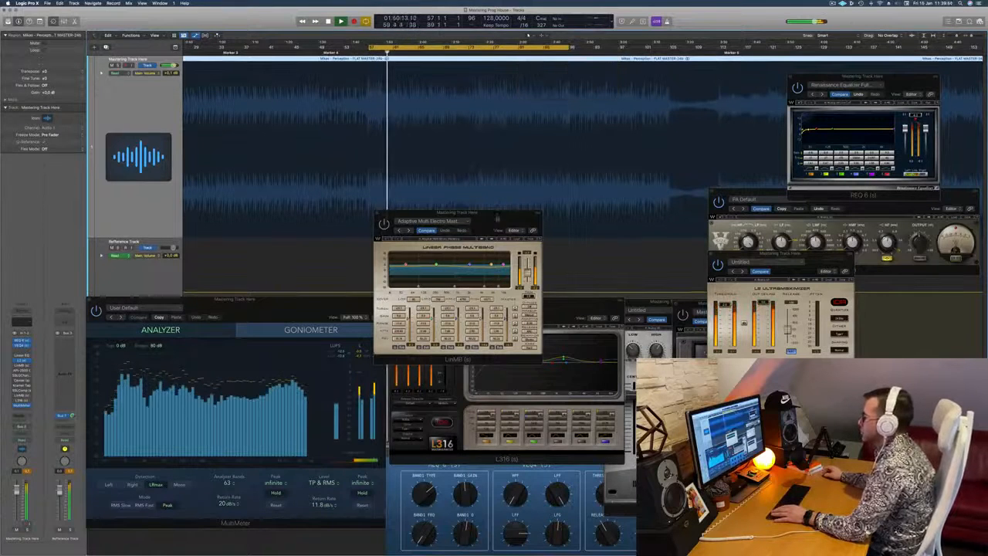
- Audition the looped section while examining the LinMB, with its window moved over the waveform and clear of the L316
drag(484, 221, 477, 126)
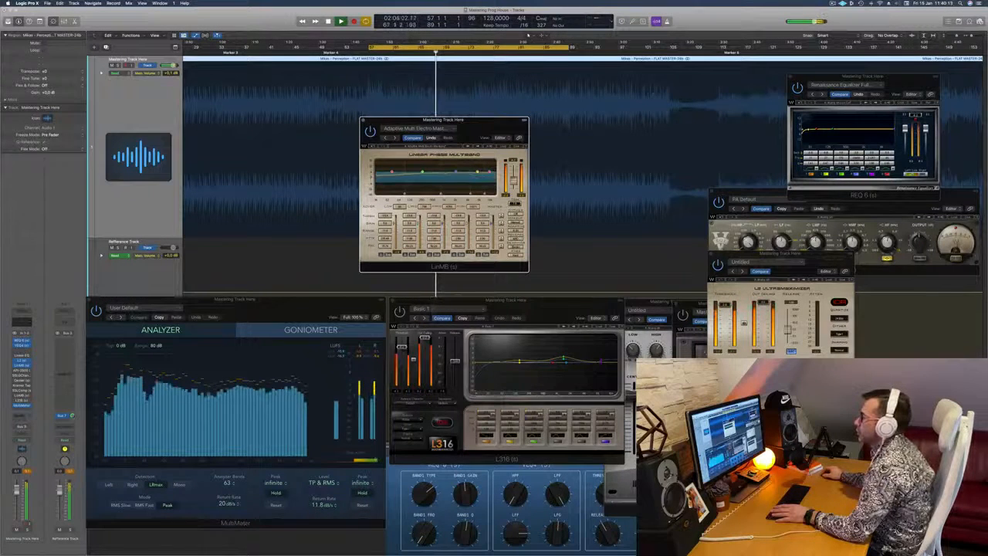
drag(487, 122, 502, 151)
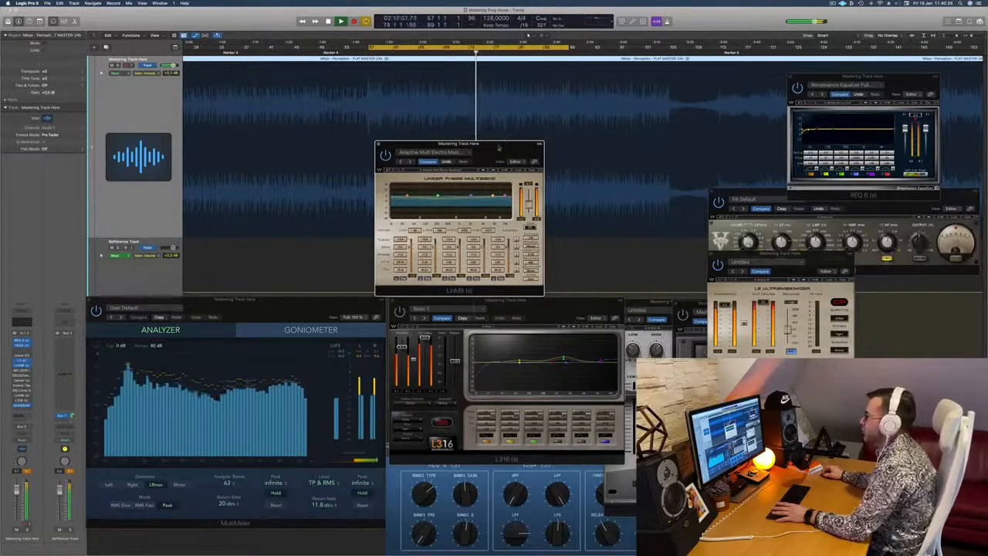
drag(498, 147, 488, 135)
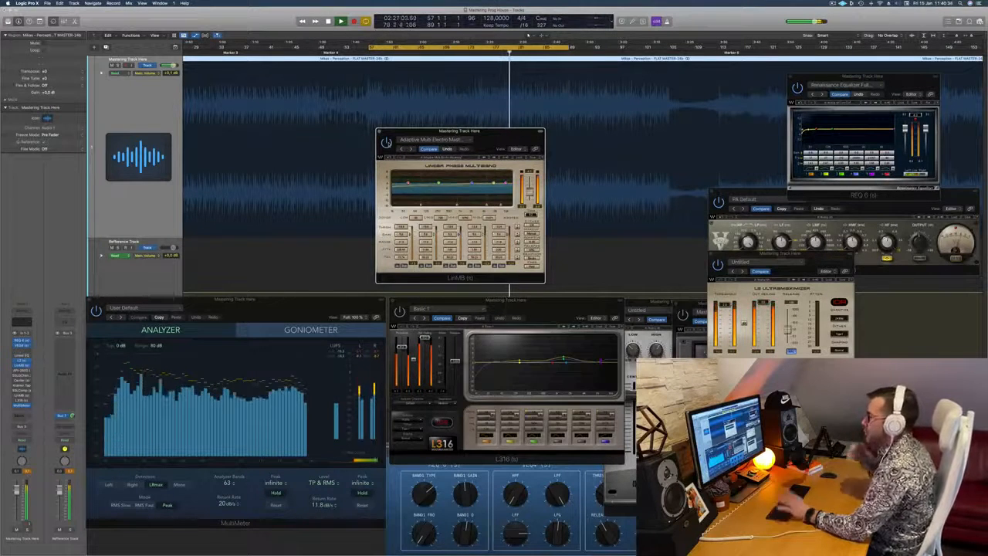
drag(503, 139, 551, 145)
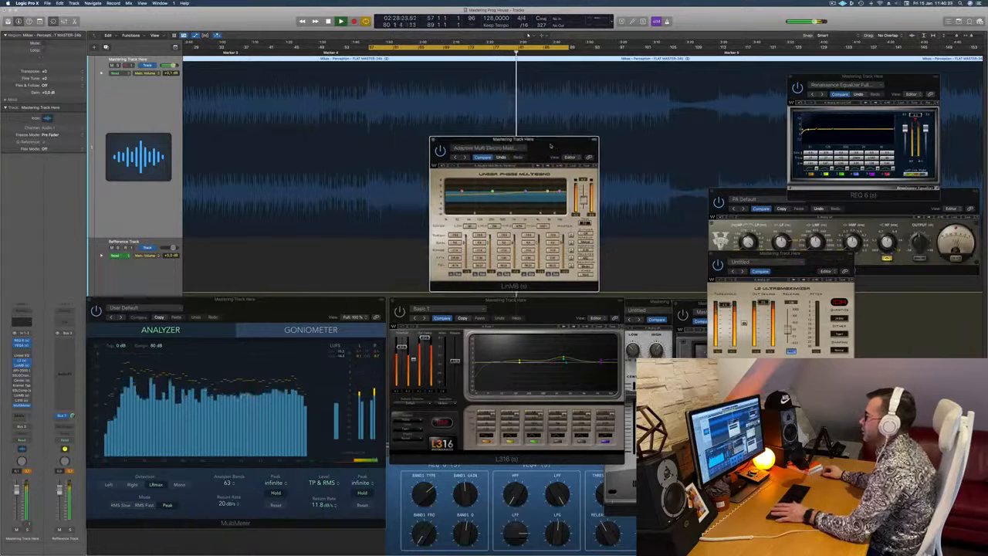
- Stack the plug-in windows beside the waveform, with REQ 6 uppermost, VEQ4 directly below it and LinMB overlapping the L2
drag(463, 141, 835, 186)
click(837, 76)
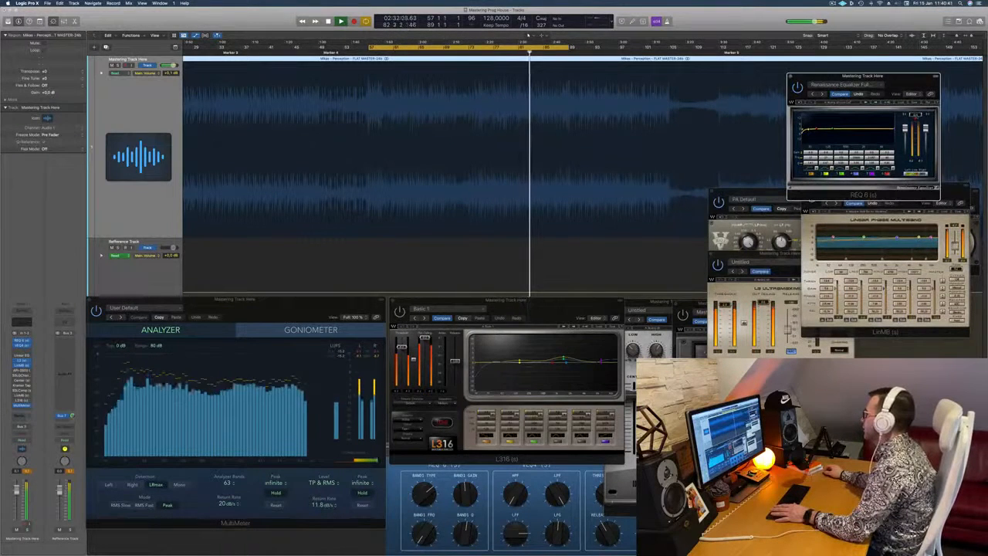
drag(837, 76, 780, 52)
drag(886, 207, 816, 275)
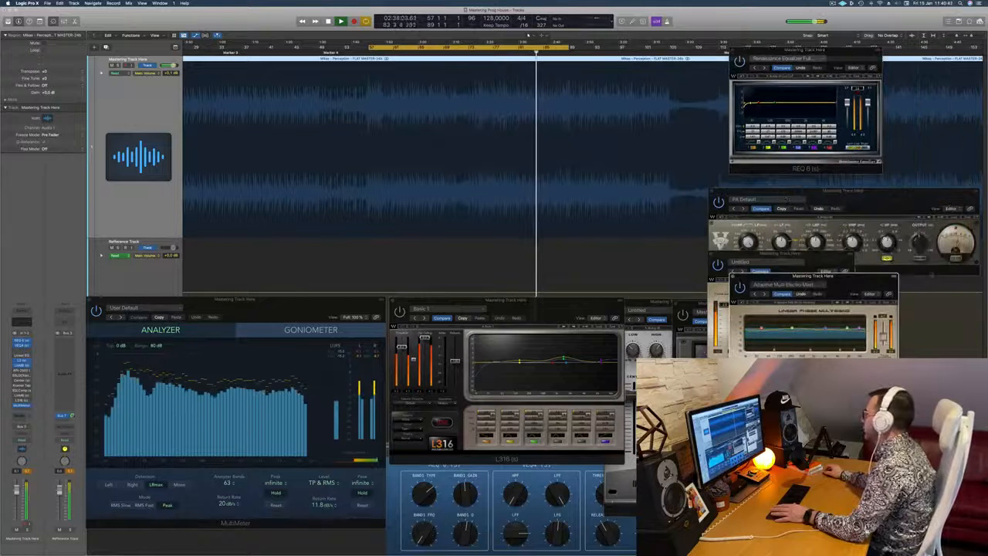
click(938, 190)
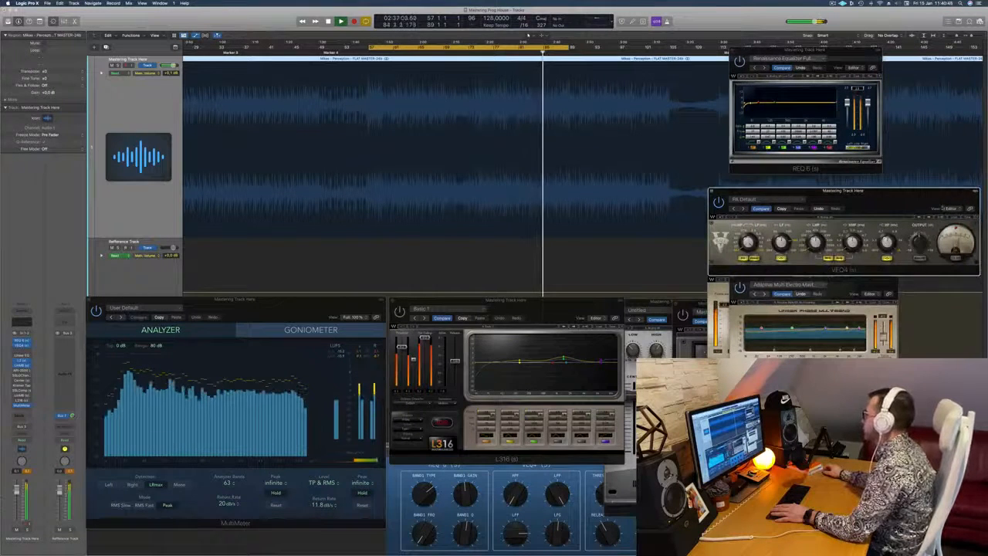
drag(939, 191, 943, 151)
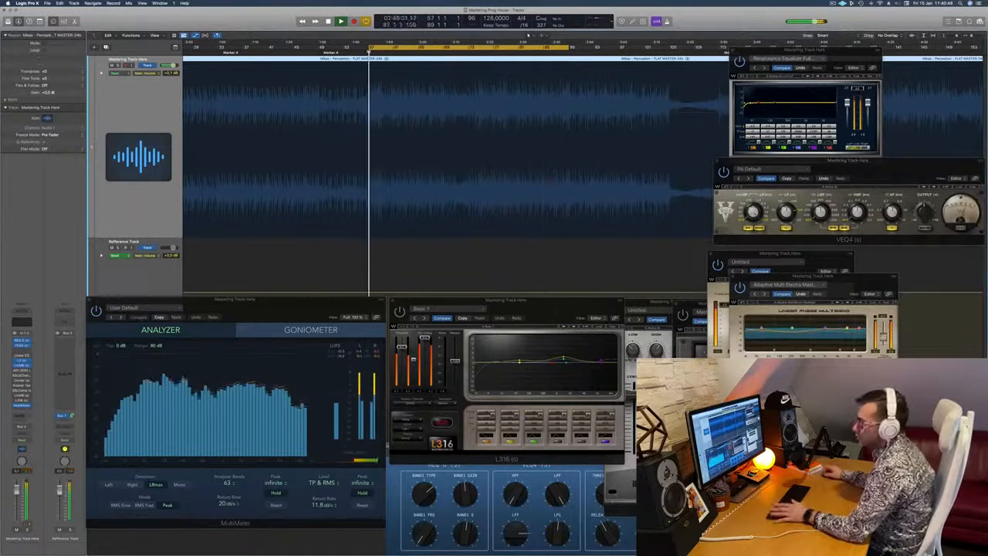
- Open the API-2500 compressor over the waveform and restart playback from the start of the cycle range at bar 57
click(22, 370)
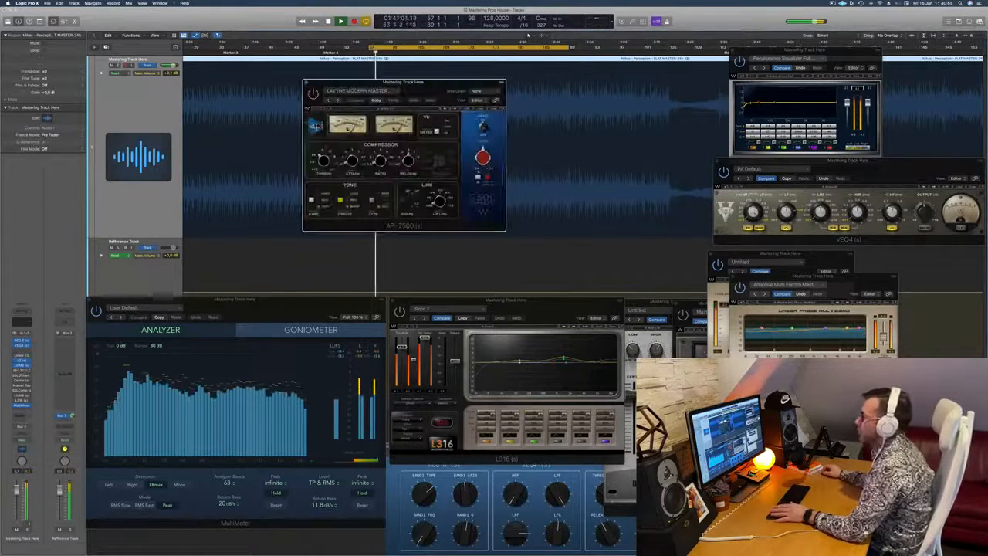
drag(437, 86, 456, 103)
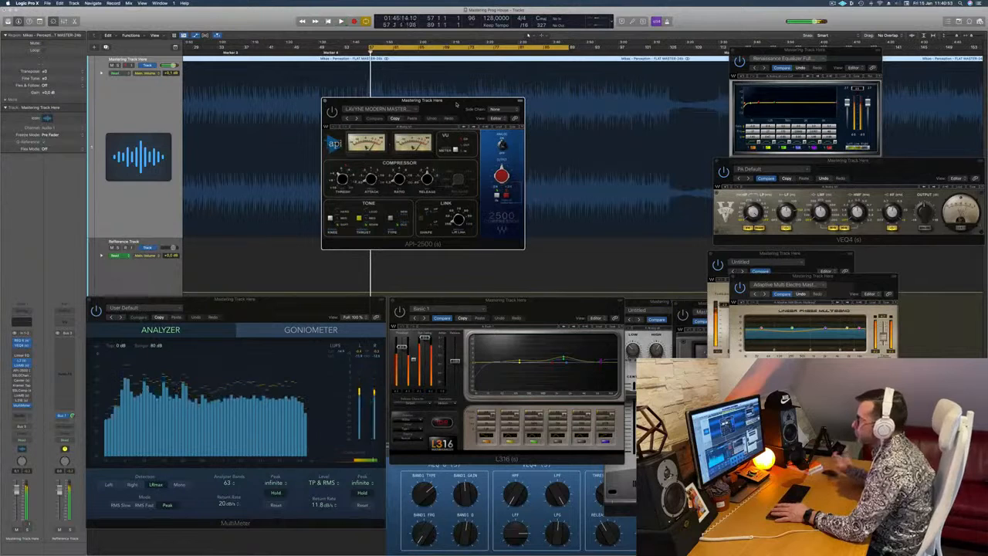
key(space)
key(space)
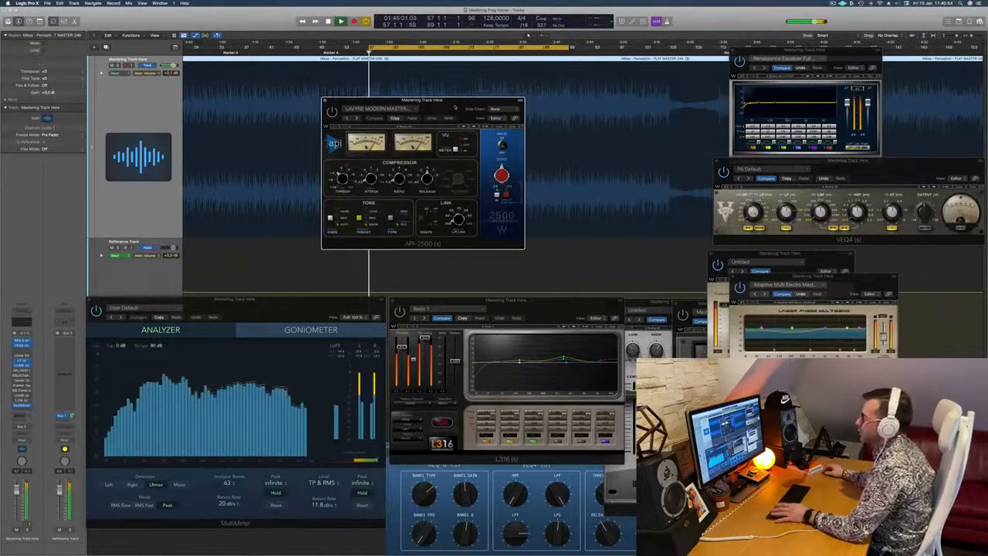
- Listen to the loop while examining the API-2500 settings, moving its window down so it partly covers the L316
drag(457, 105, 450, 109)
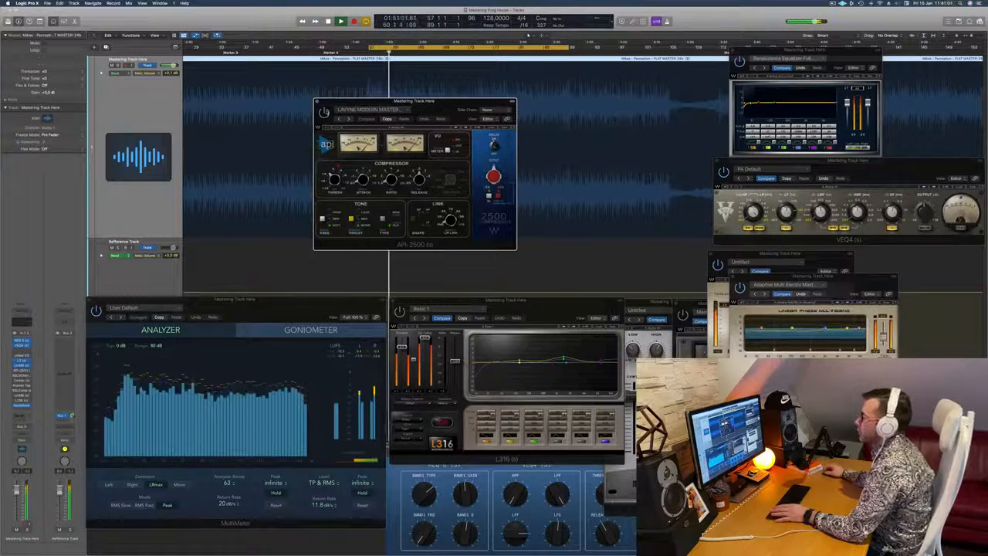
drag(434, 106, 444, 110)
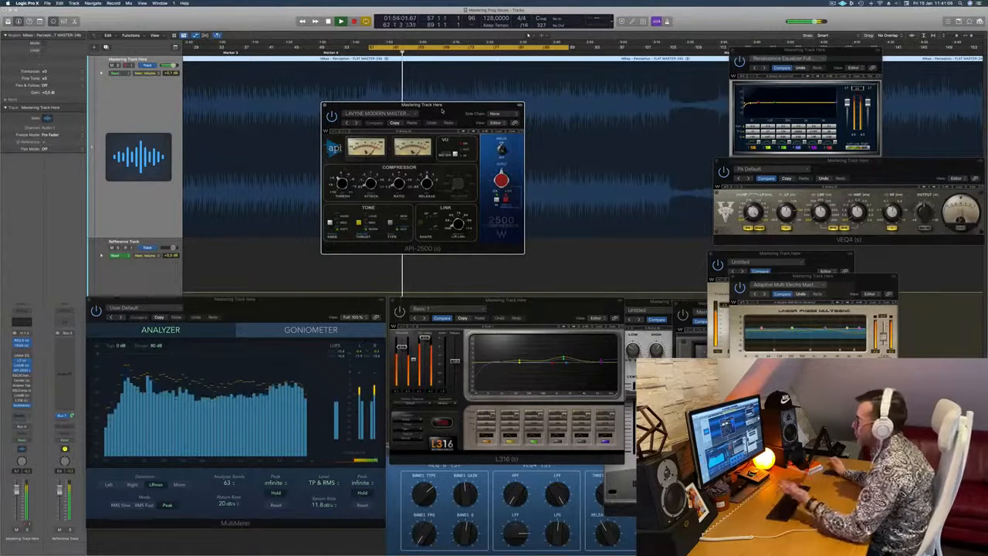
drag(442, 111, 595, 217)
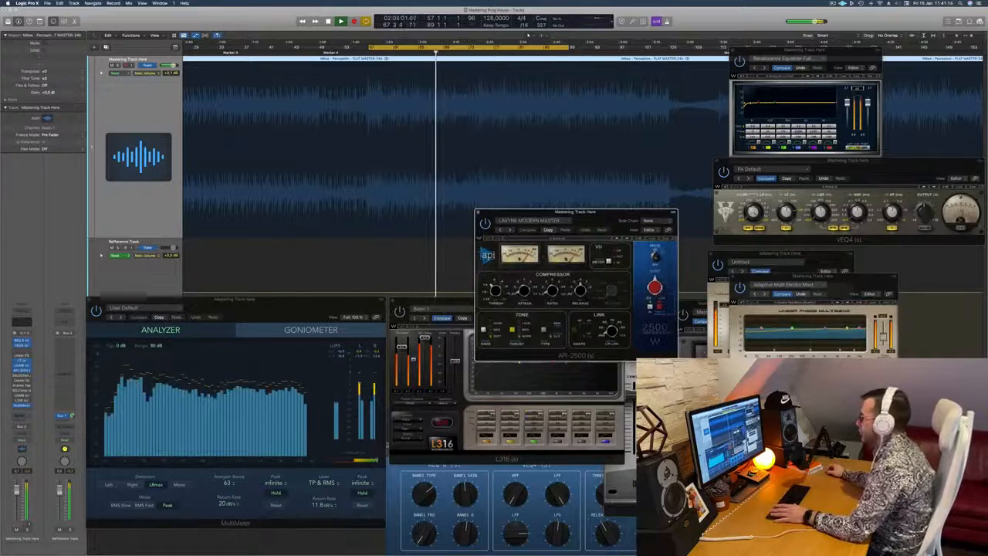
drag(608, 217, 596, 218)
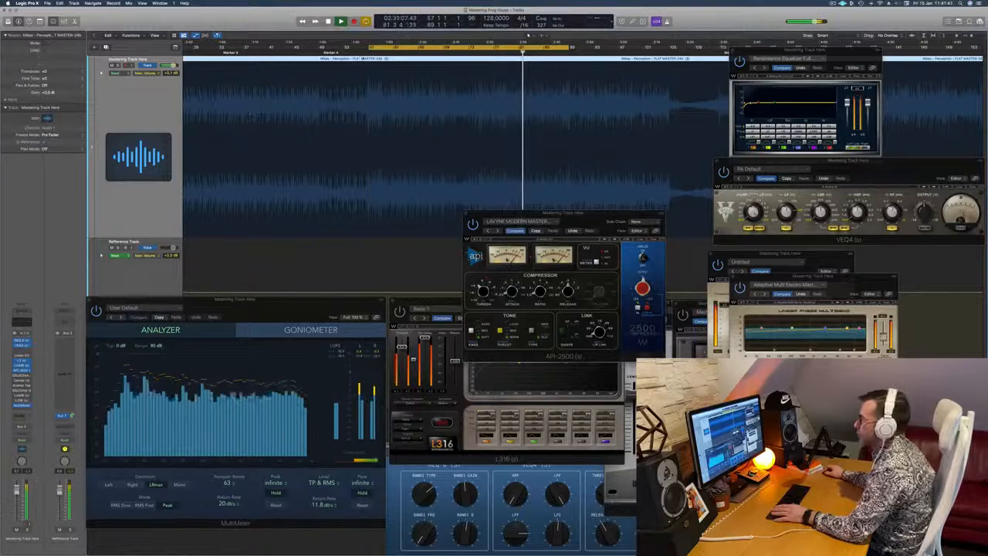
- Replay the loop from bar 57, replacing the API-2500 window with the SSLGChannel window over the middle of the waveform
click(369, 55)
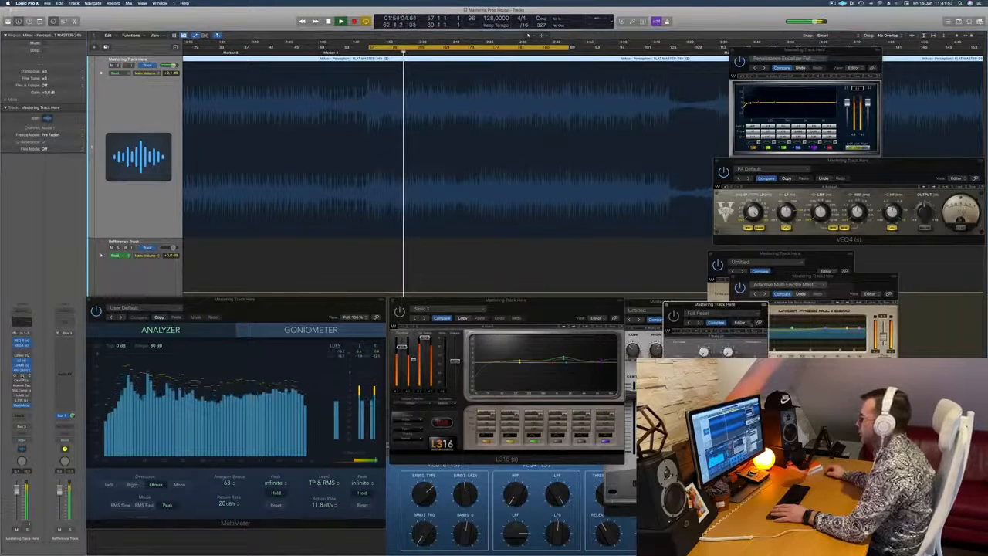
drag(745, 305, 548, 187)
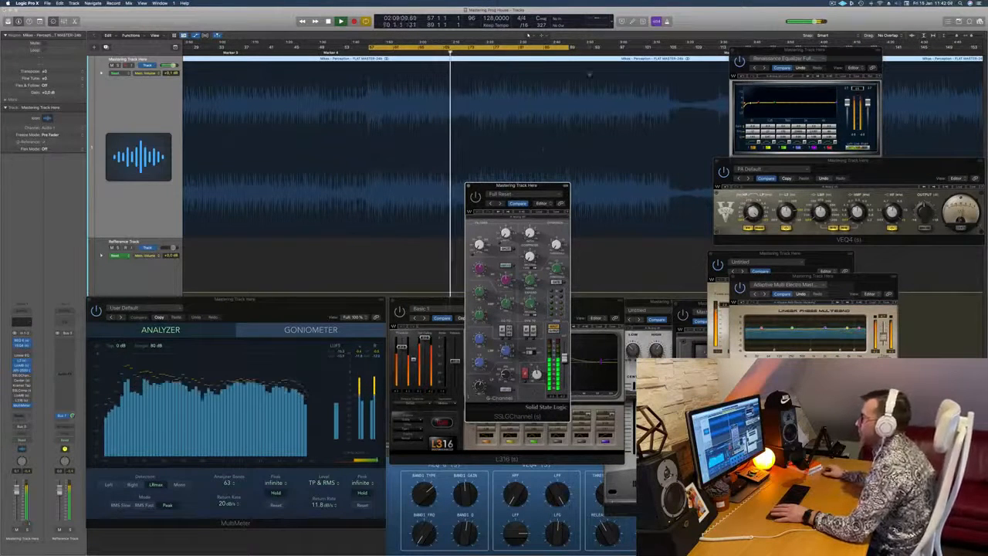
drag(540, 186, 522, 169)
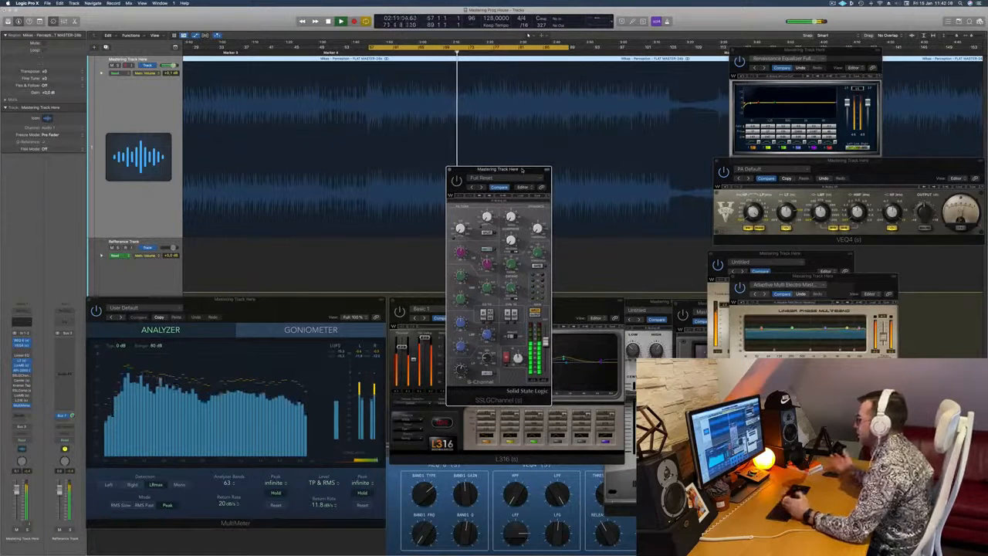
key(space)
key(space)
- Audition the looped section while examining the SSLGChannel, shifting its window toward the VEQ4 window
drag(515, 170, 486, 173)
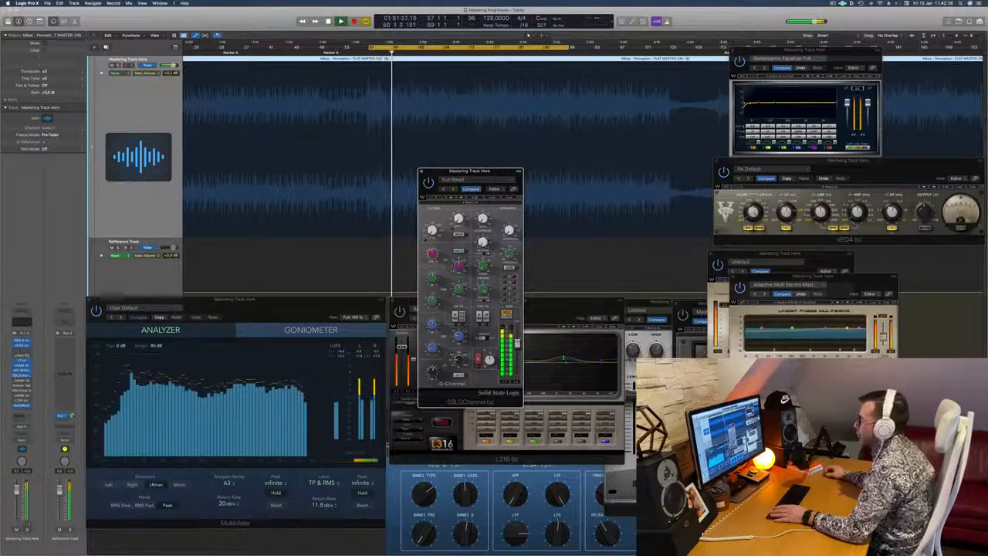
drag(495, 173, 498, 167)
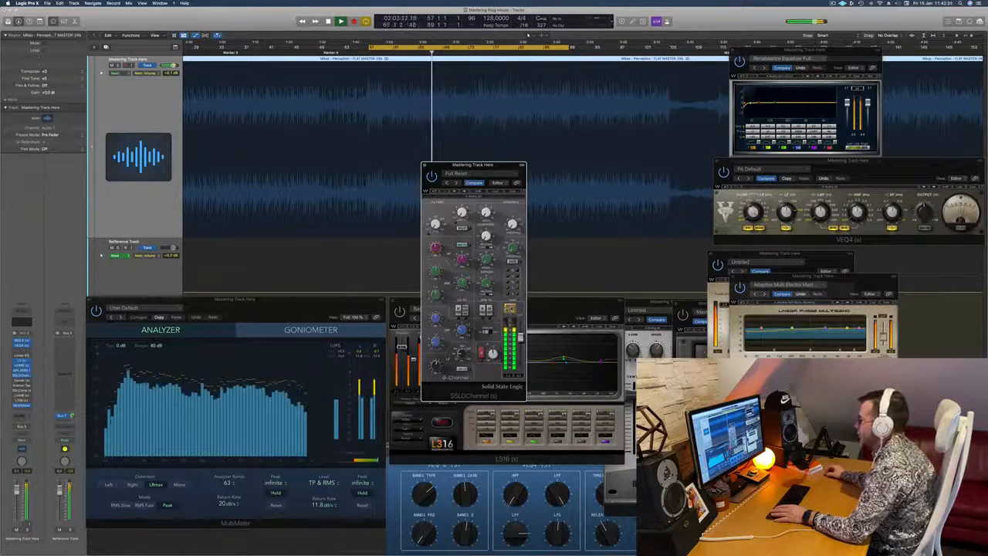
drag(504, 168, 552, 152)
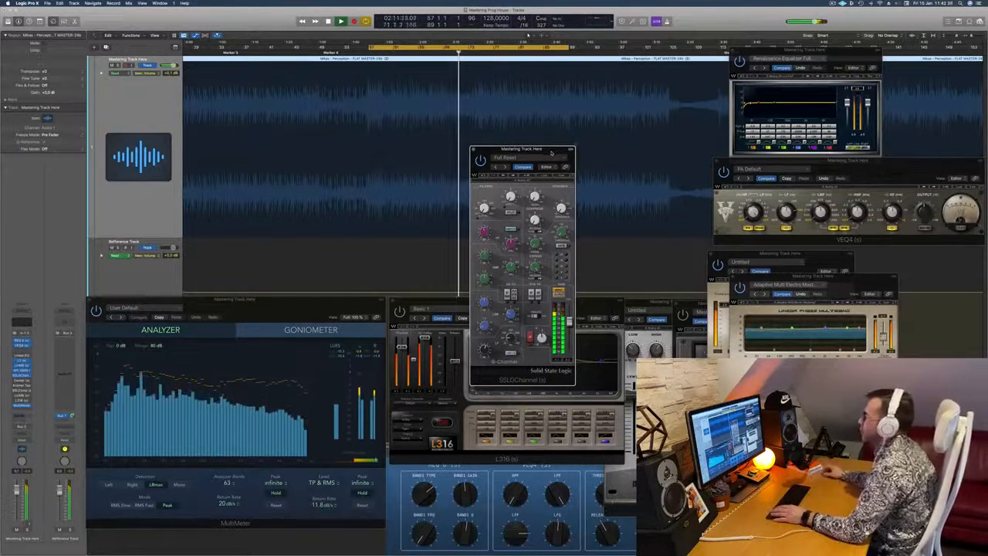
drag(552, 152, 576, 142)
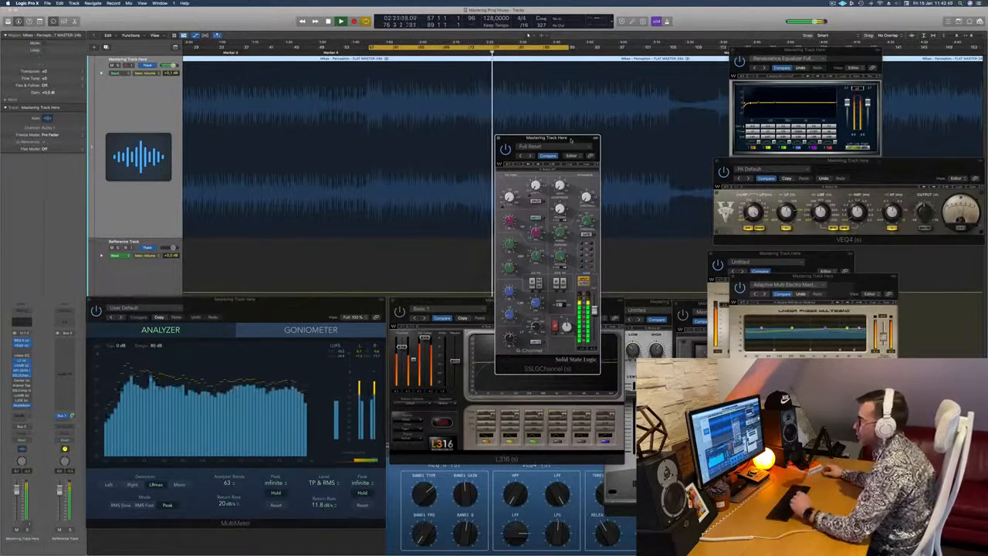
drag(568, 141, 599, 138)
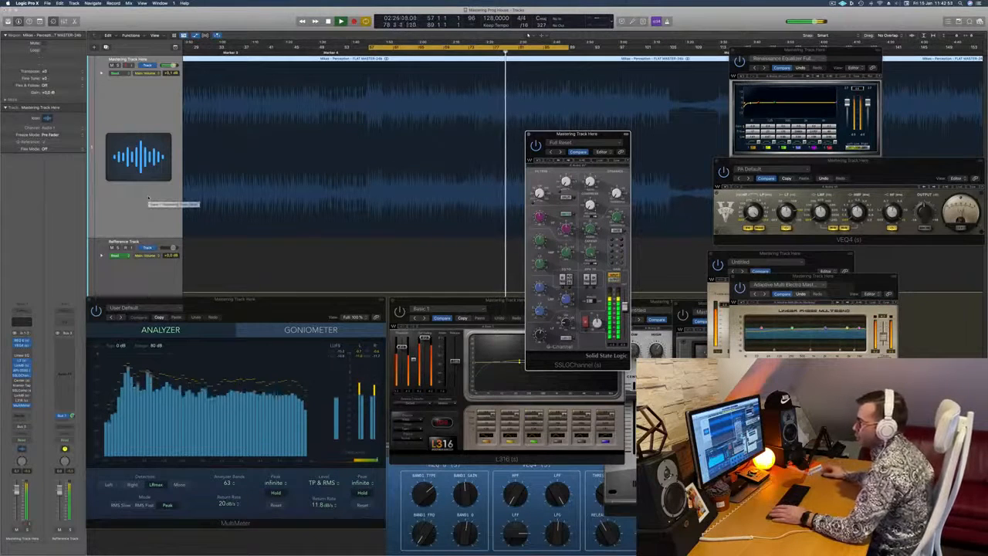
- Replay the loop from bar 57 and open the Center plug-in, placing its window over the waveform beside the SSLGChannel
key(space)
key(space)
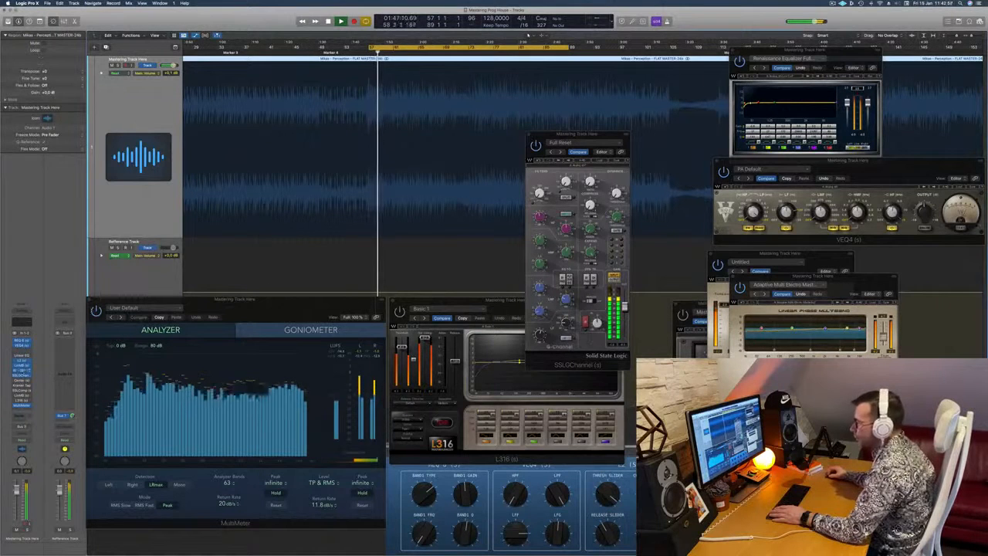
click(21, 381)
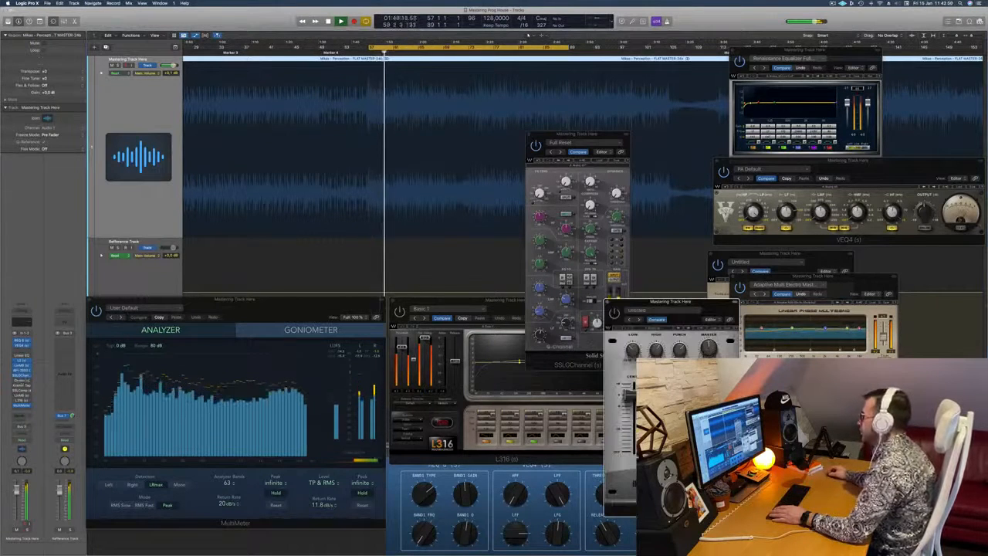
drag(702, 302, 505, 209)
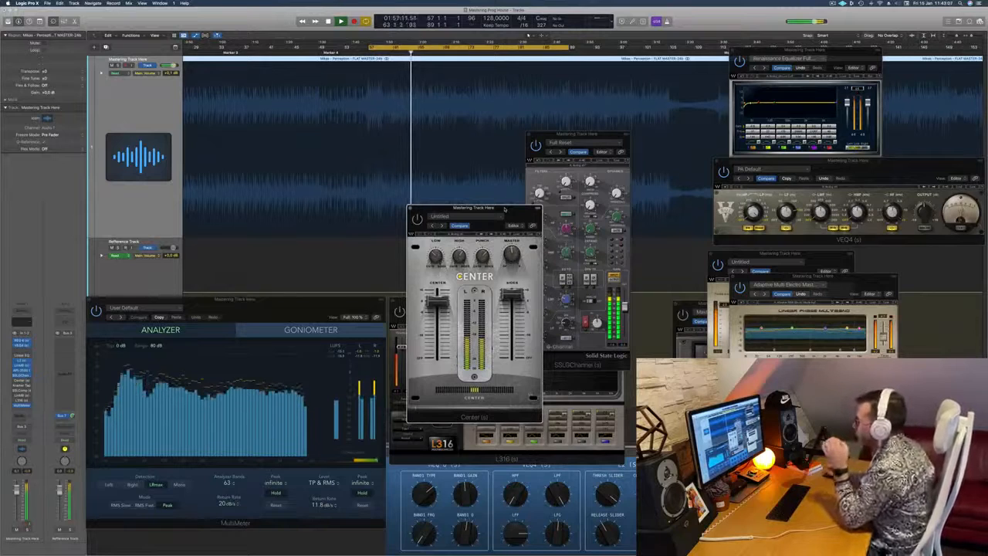
drag(505, 209, 466, 143)
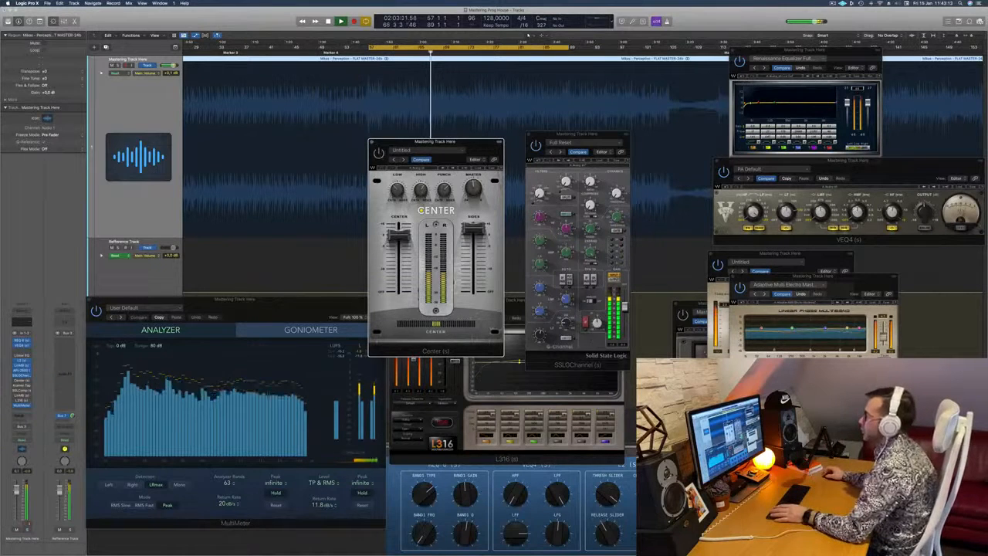
- Audition the loop from bar 57 while examining the Center settings and meters, nudging its window closer to the SSLGChannel
key(Return)
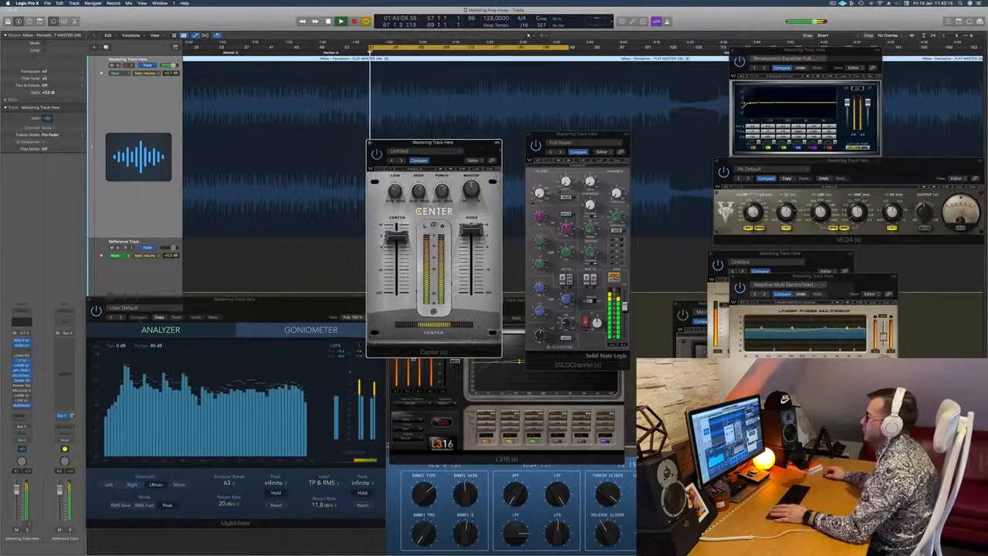
mouse_move(480, 143)
mouse_down()
mouse_move(513, 145)
mouse_move(486, 147)
mouse_up()
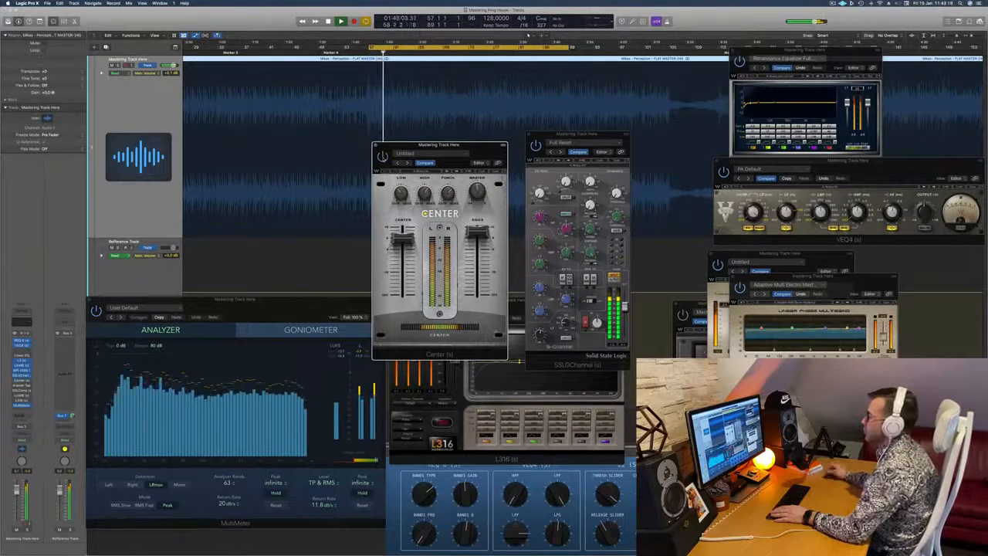
drag(483, 149, 490, 149)
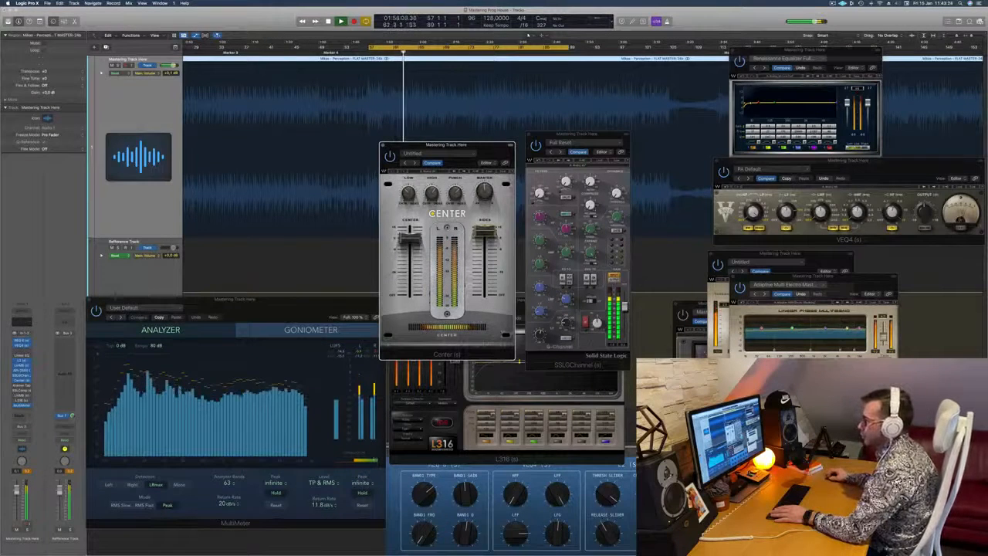
click(33, 496)
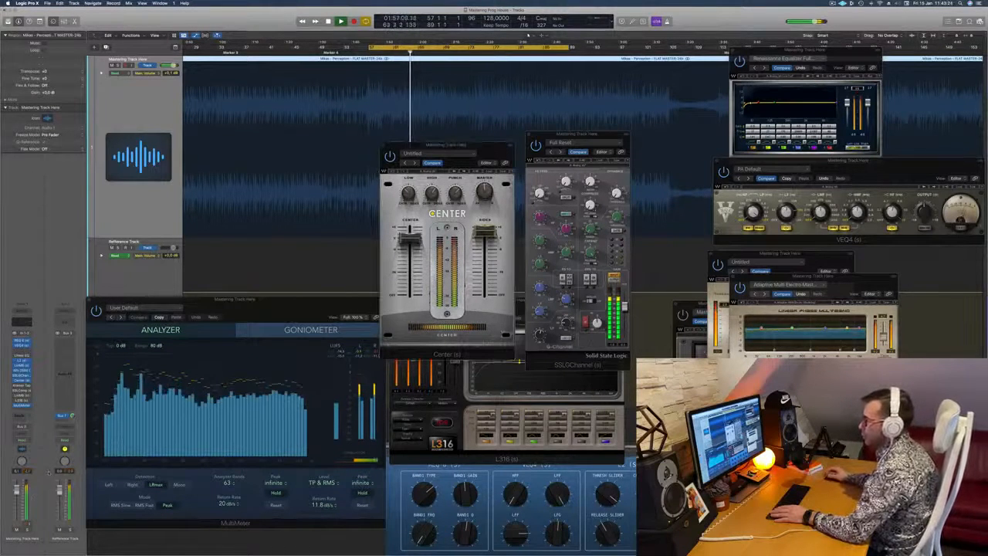
key(space)
key(space)
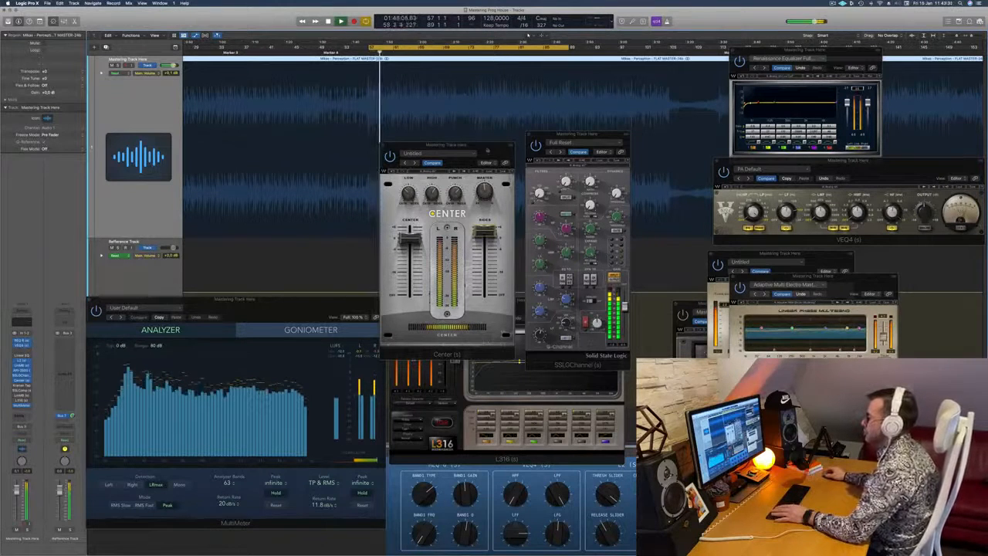
- Check the loop with the Center plug-in bypassed, and shift its window so it overlaps the SSLGChannel
click(390, 157)
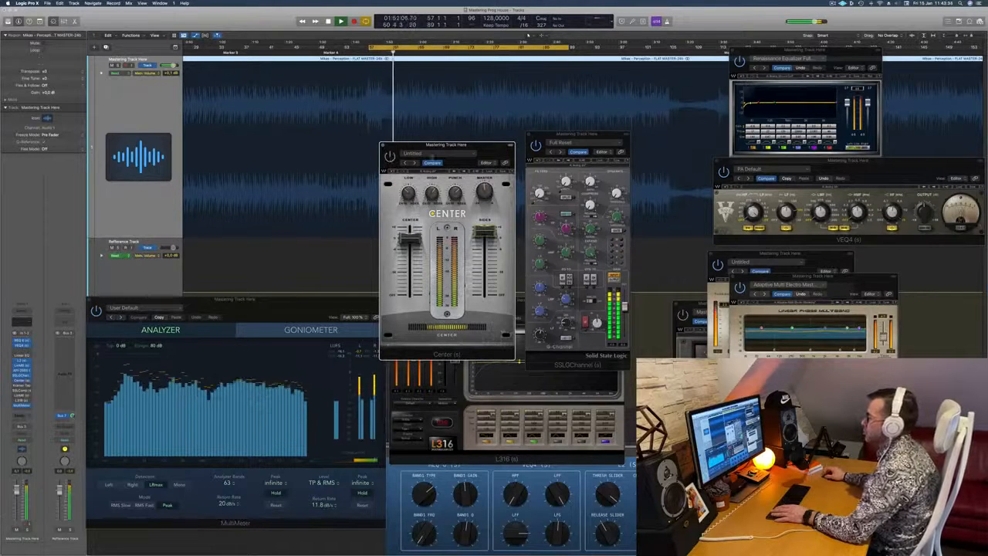
drag(446, 147, 555, 164)
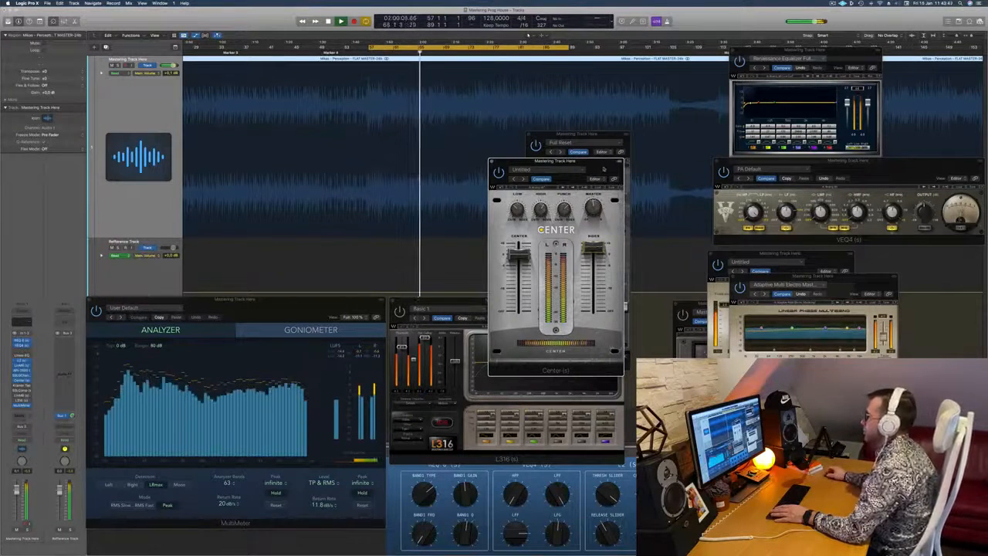
drag(555, 161, 616, 173)
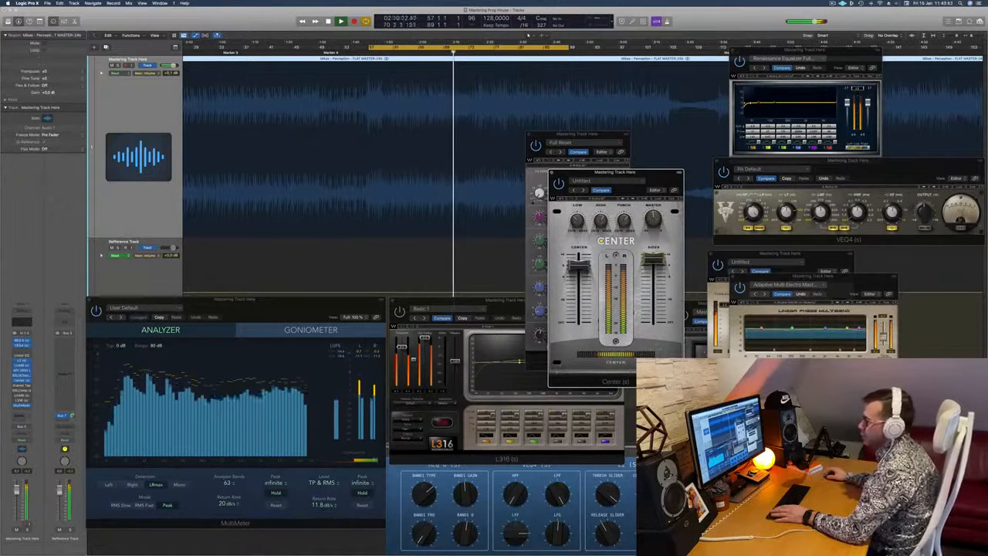
- Open the Kramer Tape and SSLComp plug-ins, keep only the SSLComp window beside the equalizers, and replay the loop from bar 57
click(21, 384)
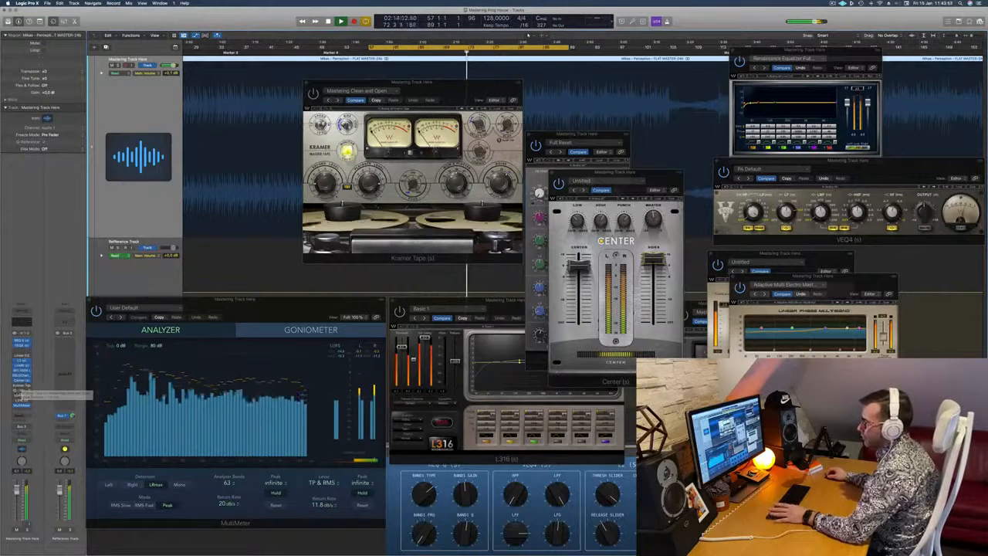
click(21, 390)
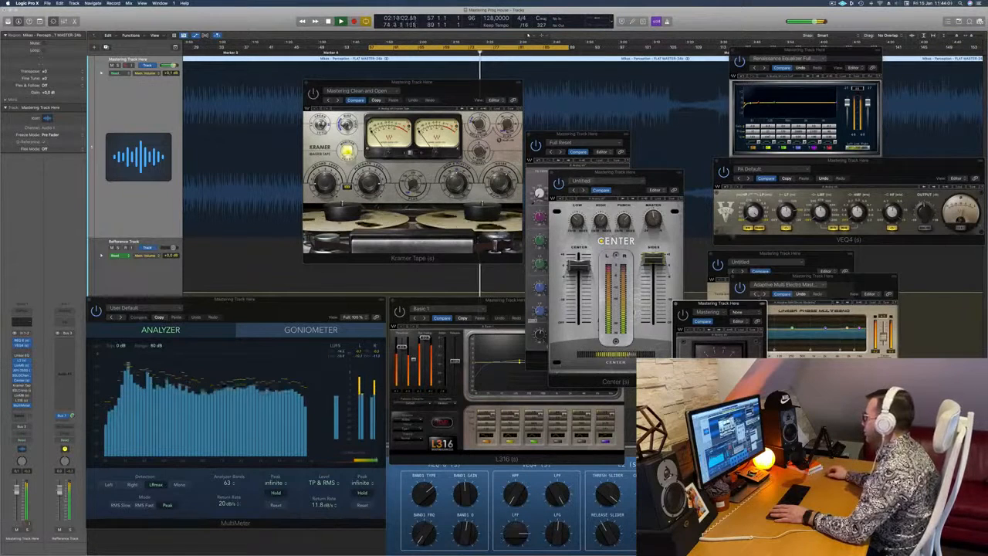
drag(721, 152, 633, 104)
click(305, 82)
key(space)
key(space)
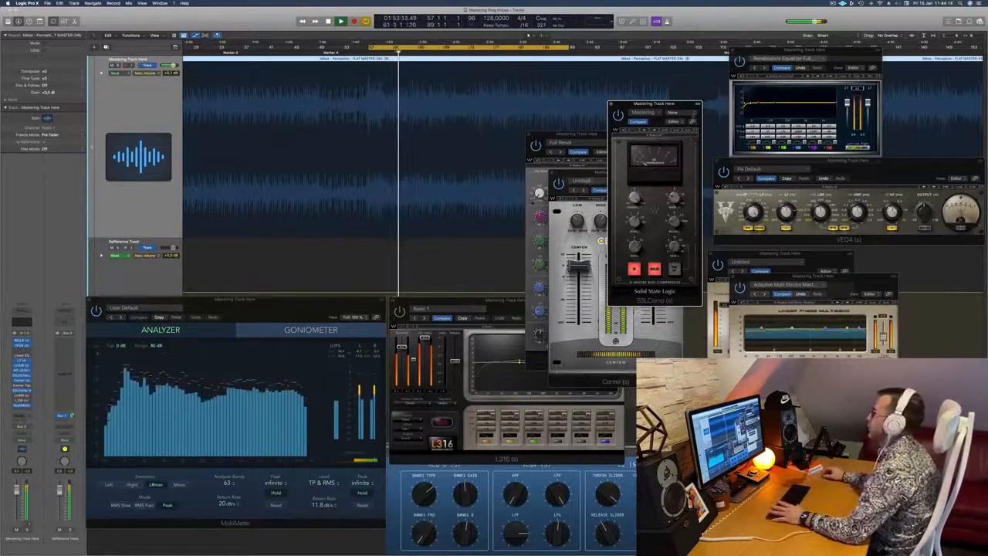
- Listen to the loop while examining the SSLComp settings, and place its window over the SSLGChannel
drag(688, 106, 580, 129)
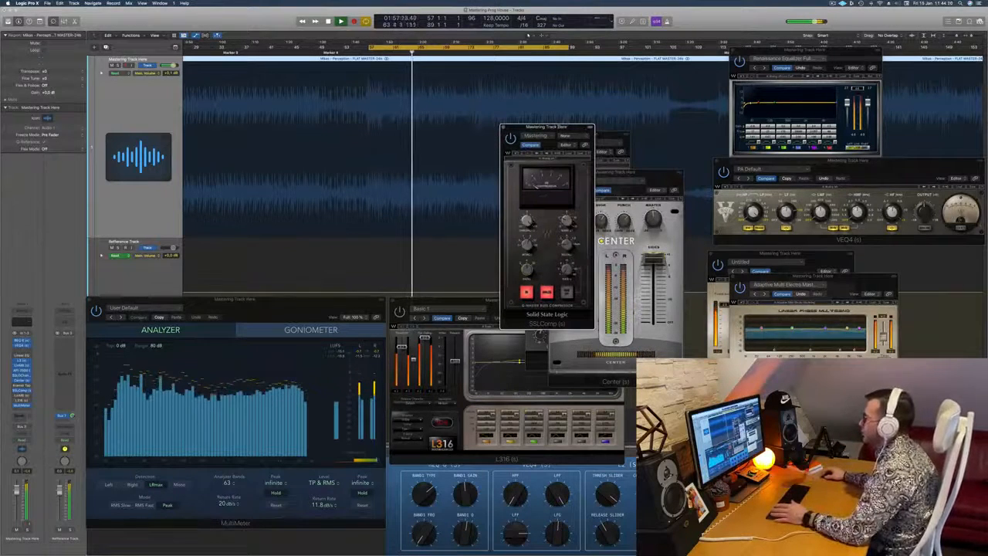
drag(569, 128, 556, 124)
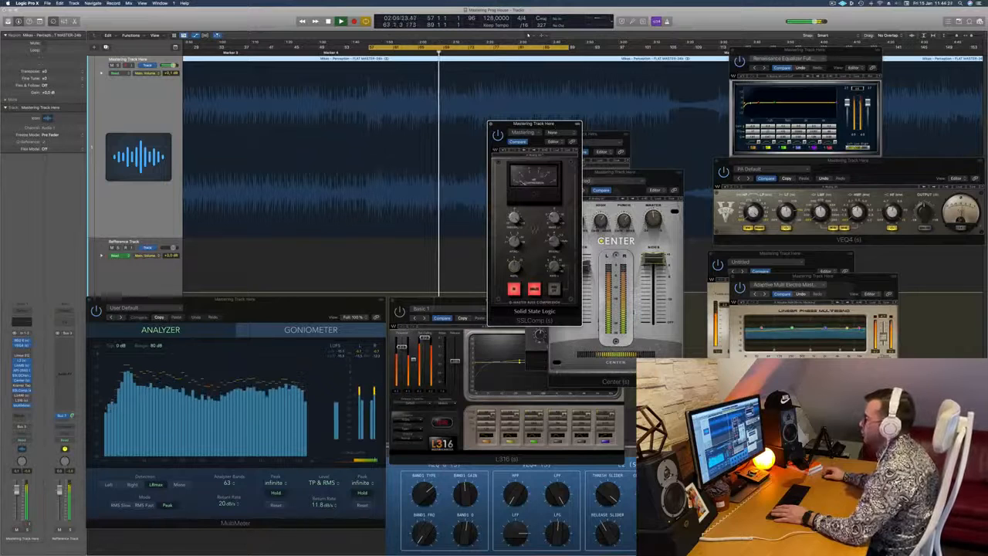
drag(558, 125, 596, 122)
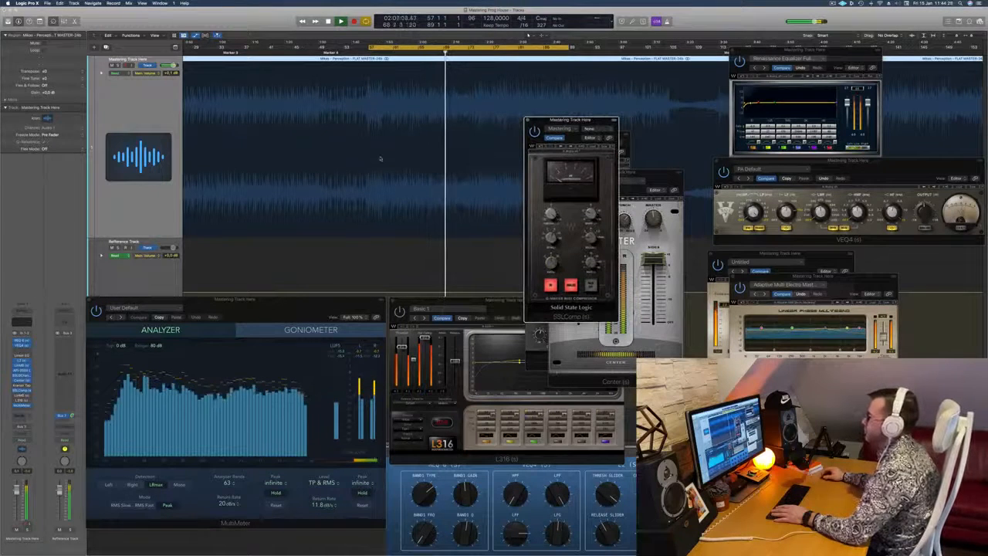
- Open the LinMB with the Multi Opto Mastering preset, place it over the waveform beside the SSLComp, and replay the loop
scroll(419, 124, down, 5)
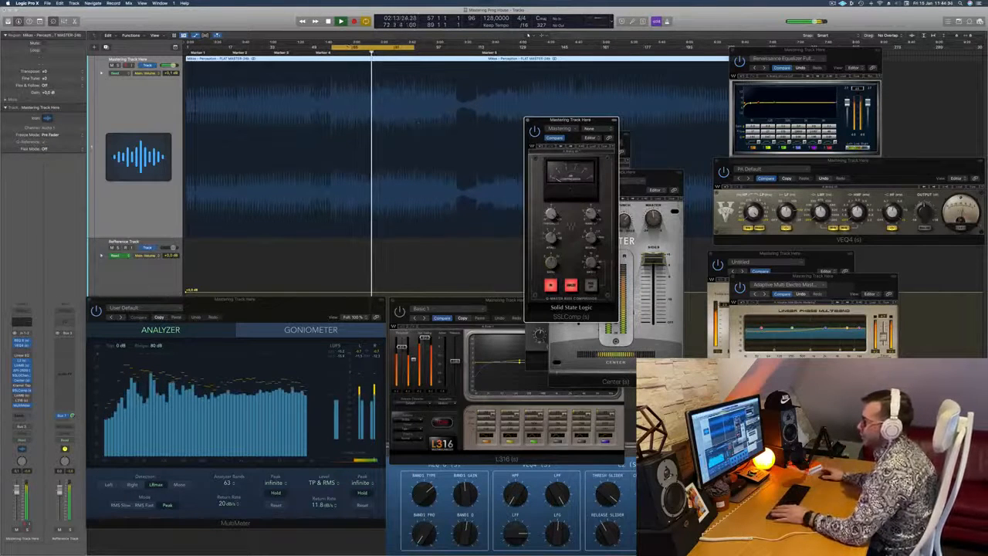
click(23, 396)
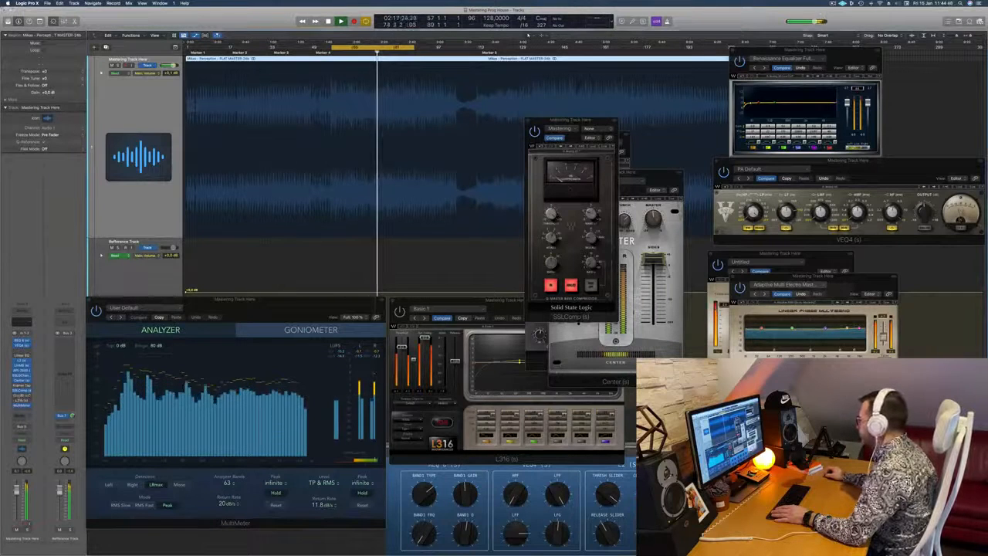
drag(589, 163, 487, 168)
key(space)
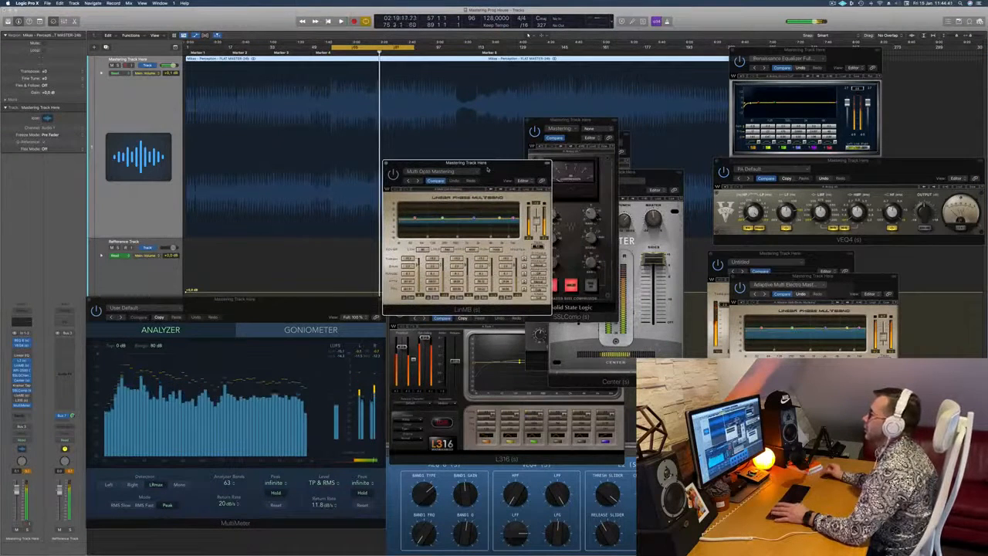
key(space)
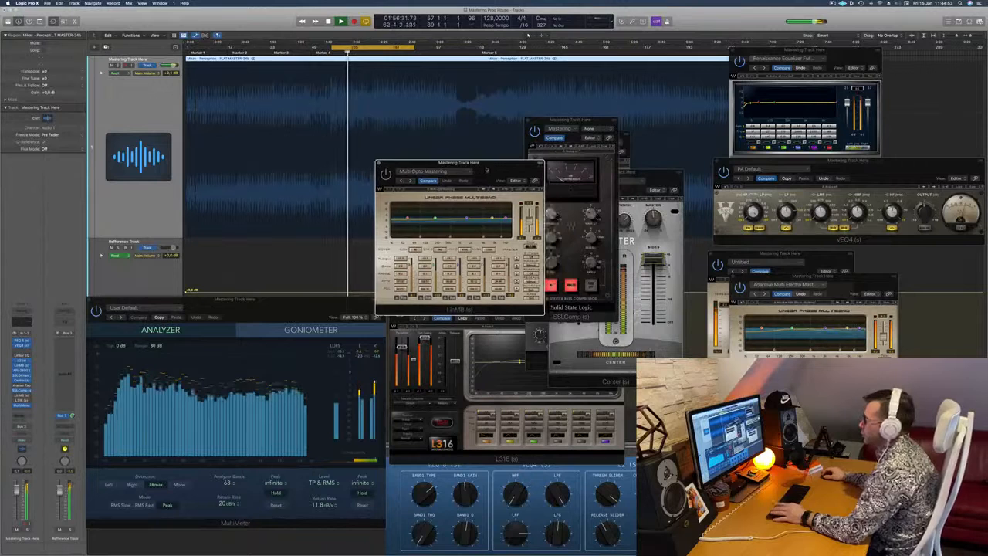
- Audition the loop while examining the Multi Opto Mastering LinMB, and move its window between the SSLComp and the VEQ4
drag(488, 169, 502, 201)
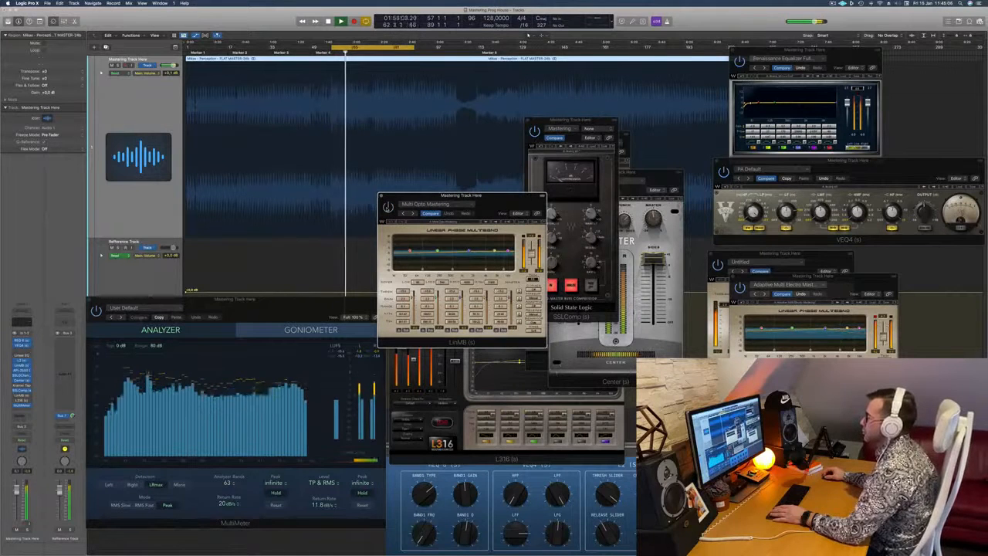
drag(495, 197, 515, 205)
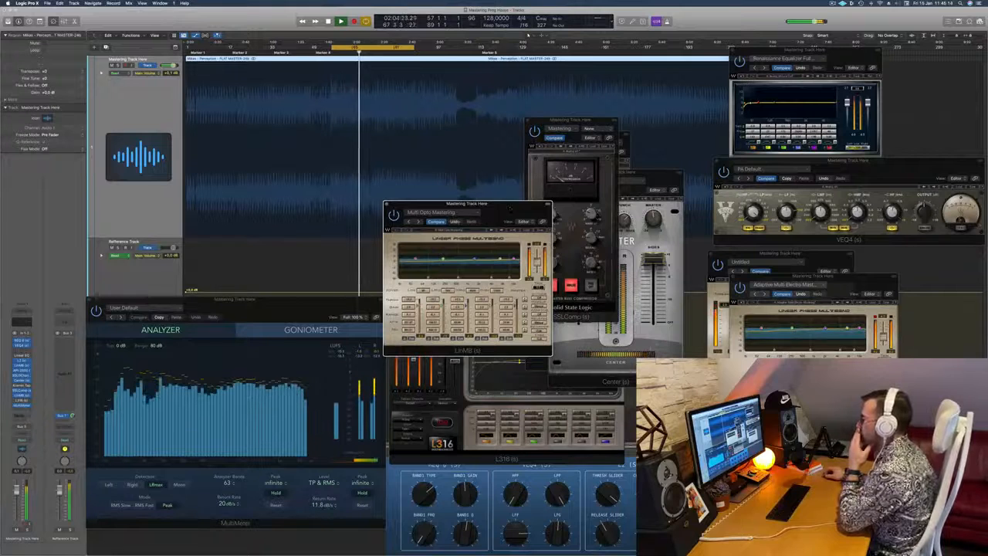
drag(511, 209, 713, 191)
drag(715, 187, 782, 157)
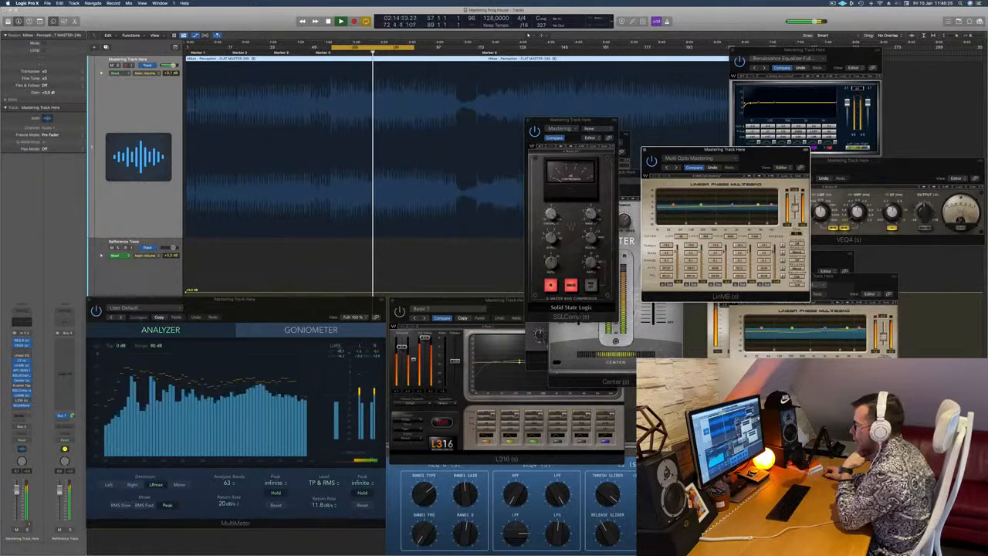
- Move the MultiMeter toward the compressors and check its levels while bringing the SSLComp and the LinMB to the front
drag(306, 313, 398, 297)
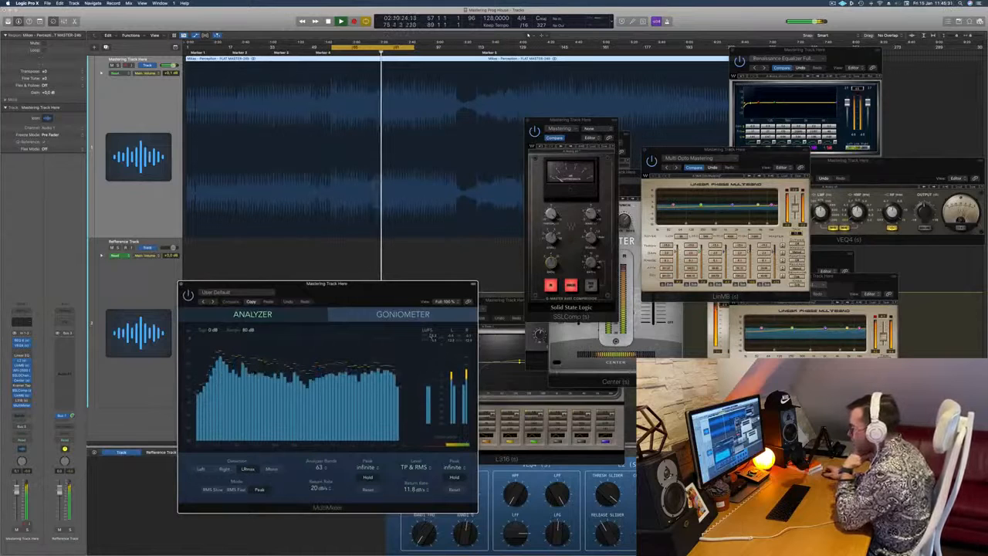
drag(413, 286, 424, 290)
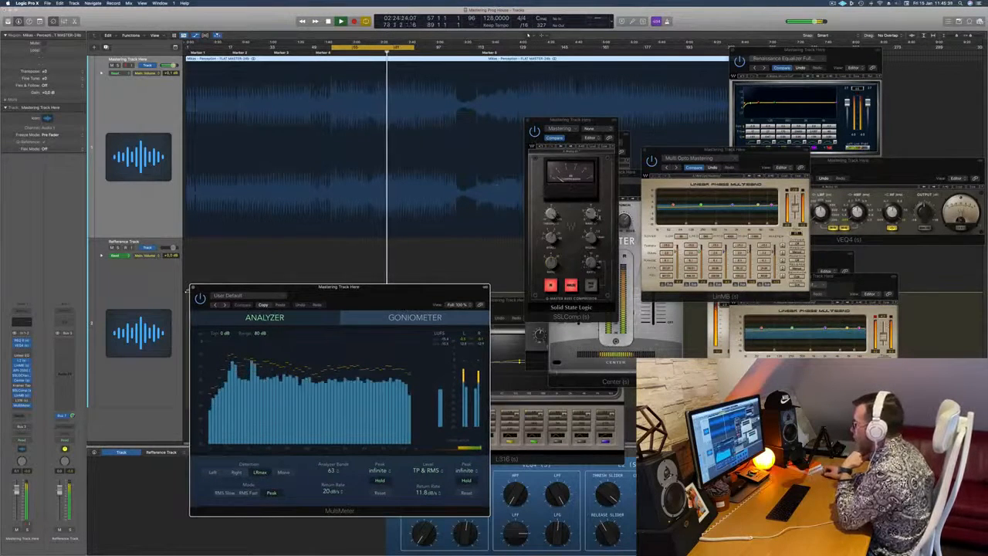
click(592, 215)
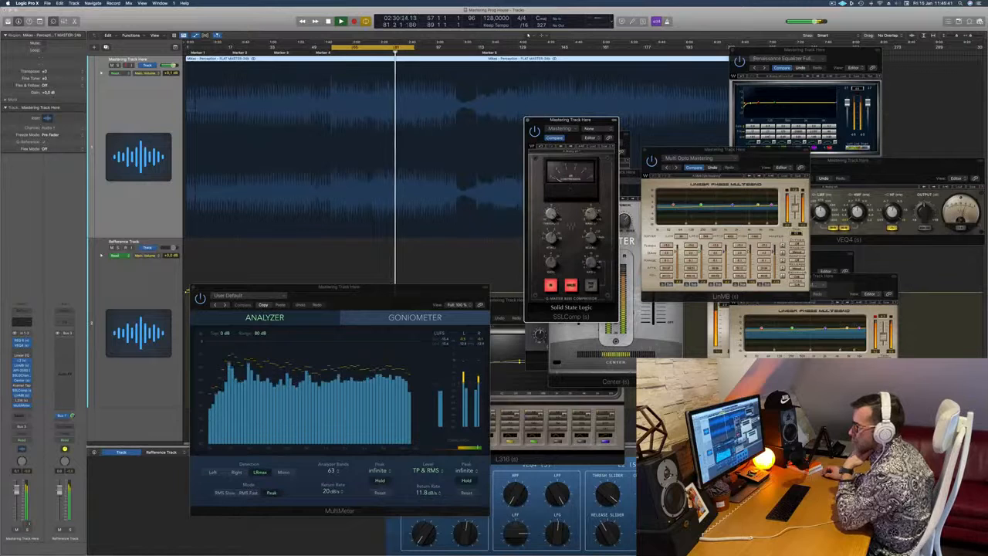
click(21, 396)
click(21, 396)
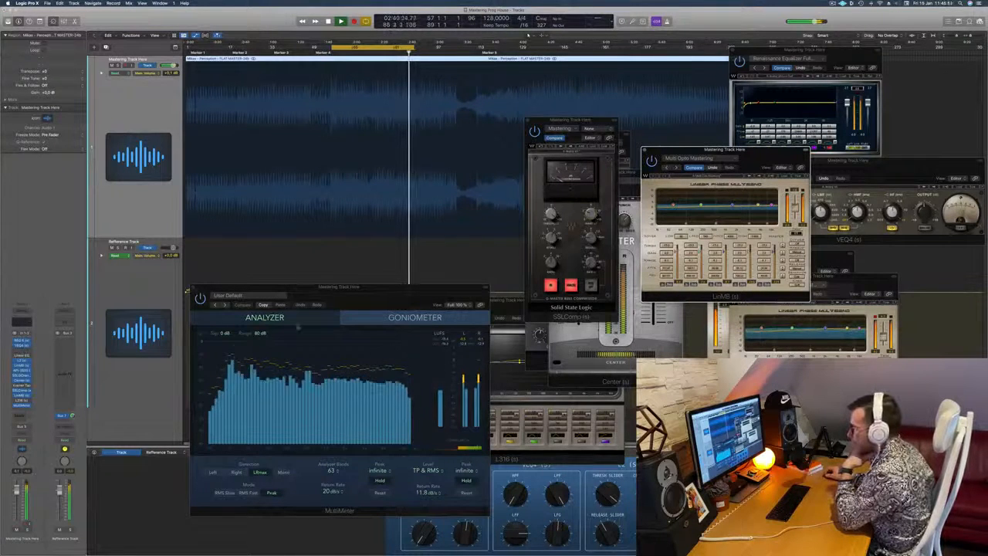
drag(362, 288, 392, 287)
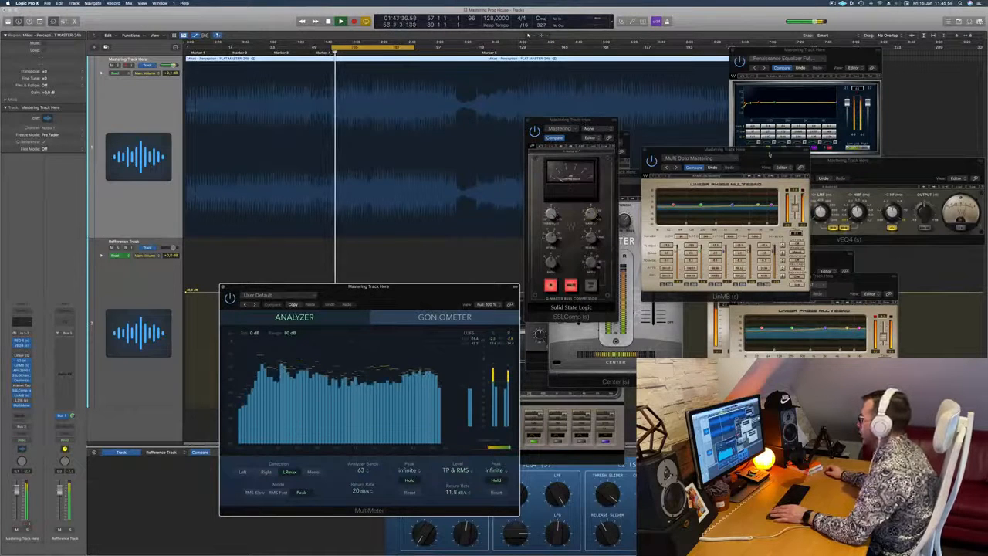
- Place the Multi Opto and Adaptive Multi Electro LinMB windows side by side, and replay the loop to compare them
drag(770, 155, 704, 161)
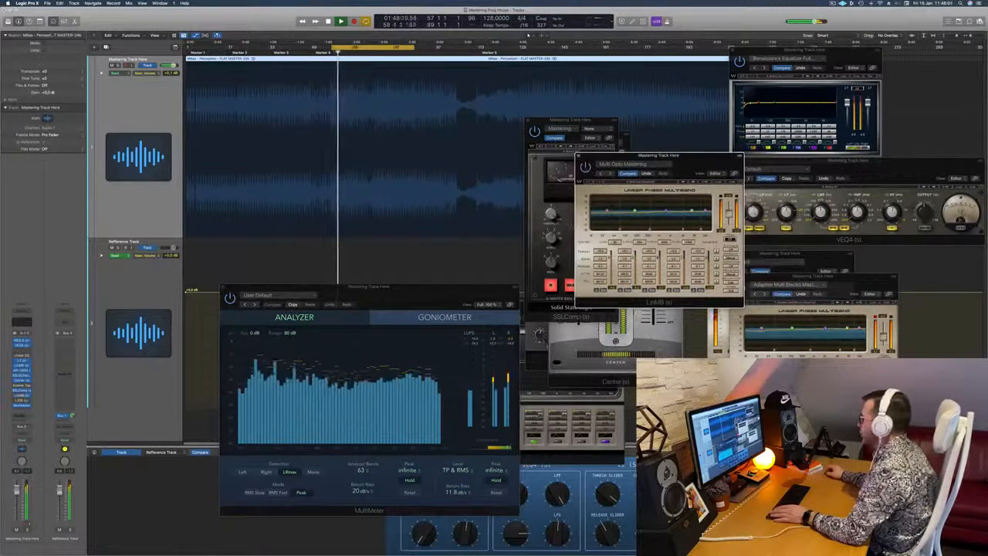
drag(829, 276, 852, 168)
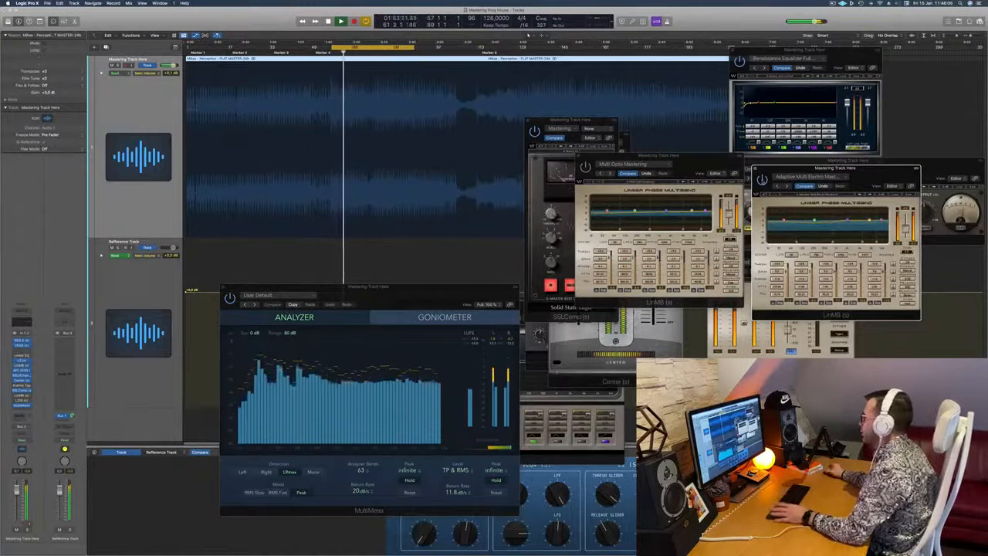
key(space)
key(space)
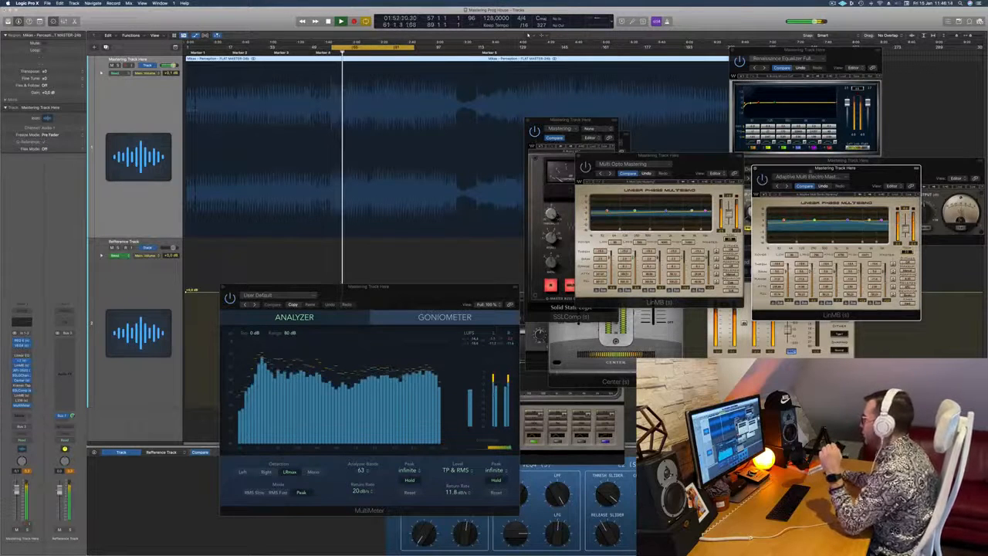
- Move the Multi Opto Mastering LinMB below the Adaptive Multi Electro one and close the L316 window behind the MultiMeter
drag(689, 170, 863, 286)
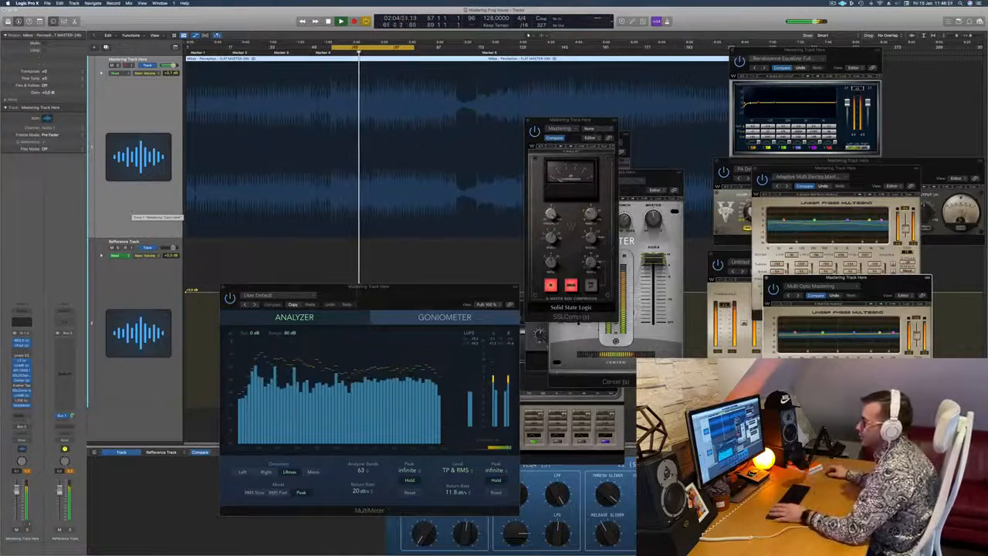
click(21, 401)
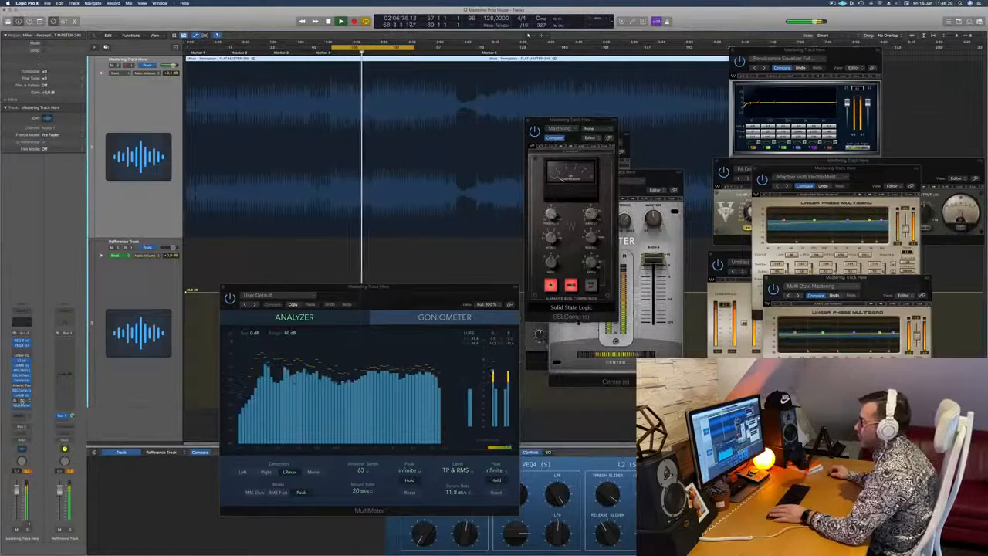
- Open the L316 limiter in front of the other plug-ins, examine it during playback, and move it over the Center window
click(22, 400)
drag(521, 307, 516, 175)
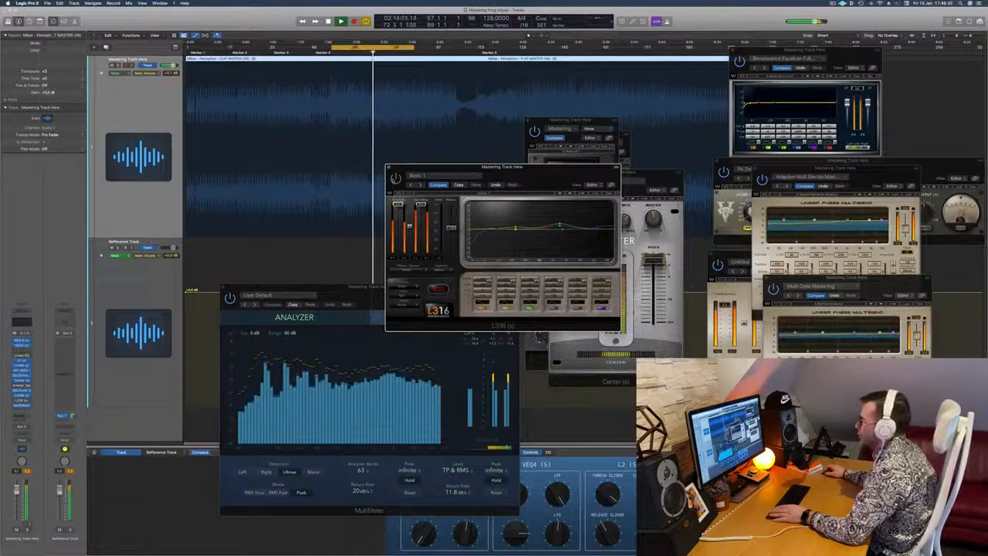
mouse_move(507, 172)
mouse_down()
mouse_move(529, 174)
mouse_move(505, 170)
mouse_up()
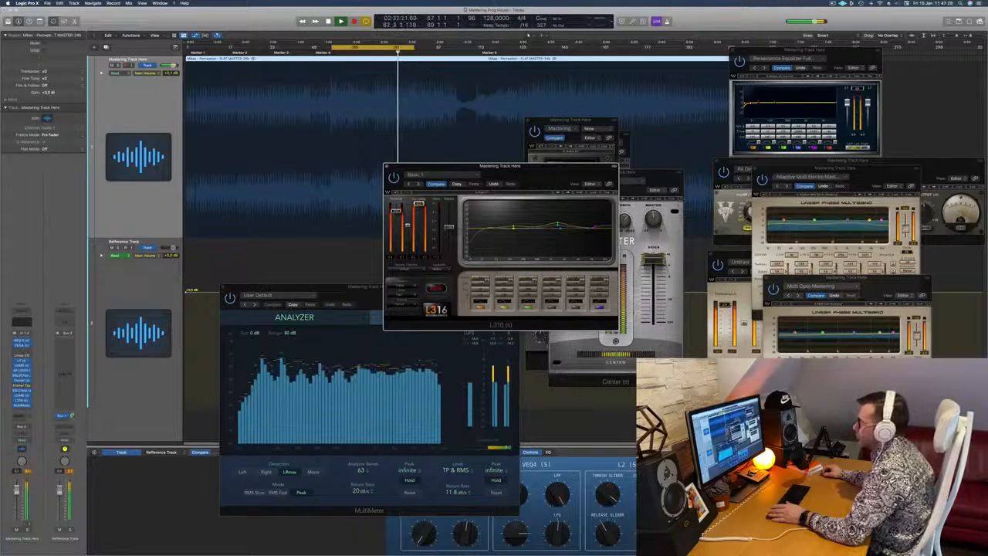
drag(540, 179, 726, 192)
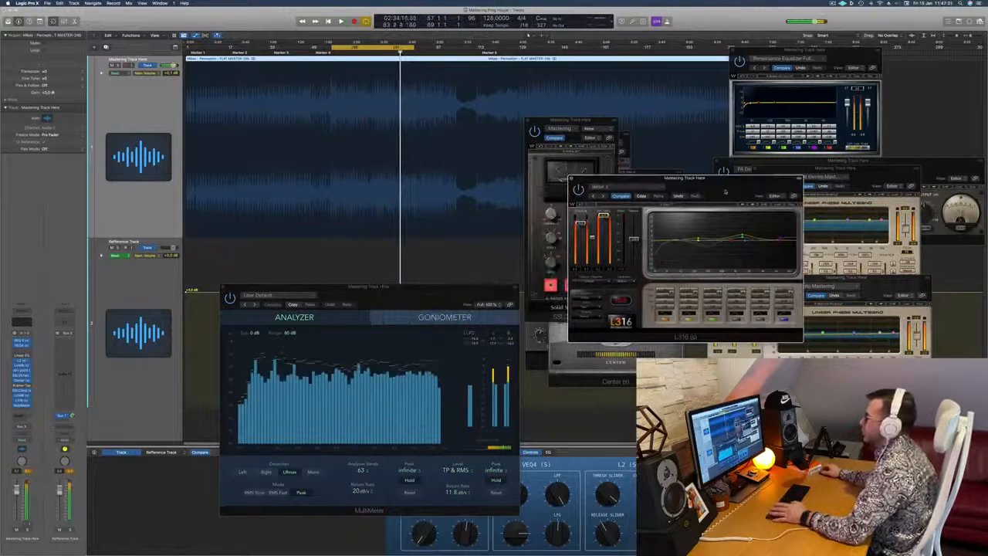
- Extend the cycle area from the short loop to the whole track and play from the song's beginning, with the MultiMeter raised beside the L316
click(332, 51)
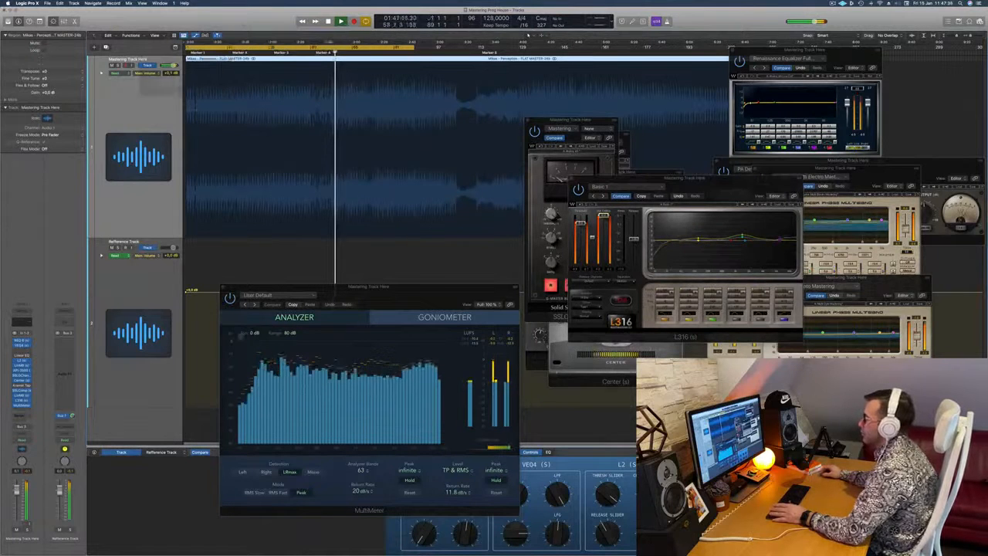
drag(363, 300, 436, 254)
key(Return)
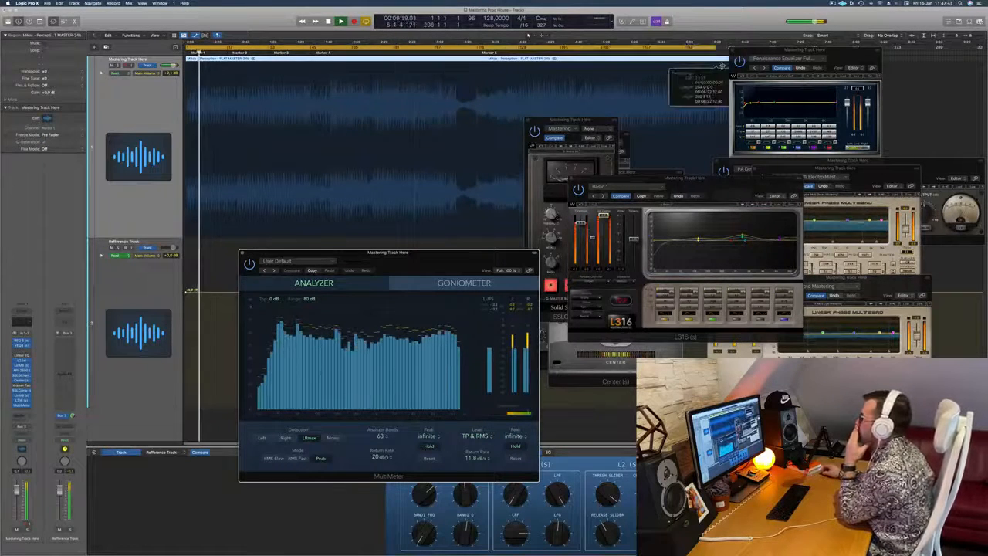
- Spread out the Renaissance Equalizer, SSLComp, L316 and Center windows so that the SSLGChannel is uncovered
drag(737, 50, 911, 107)
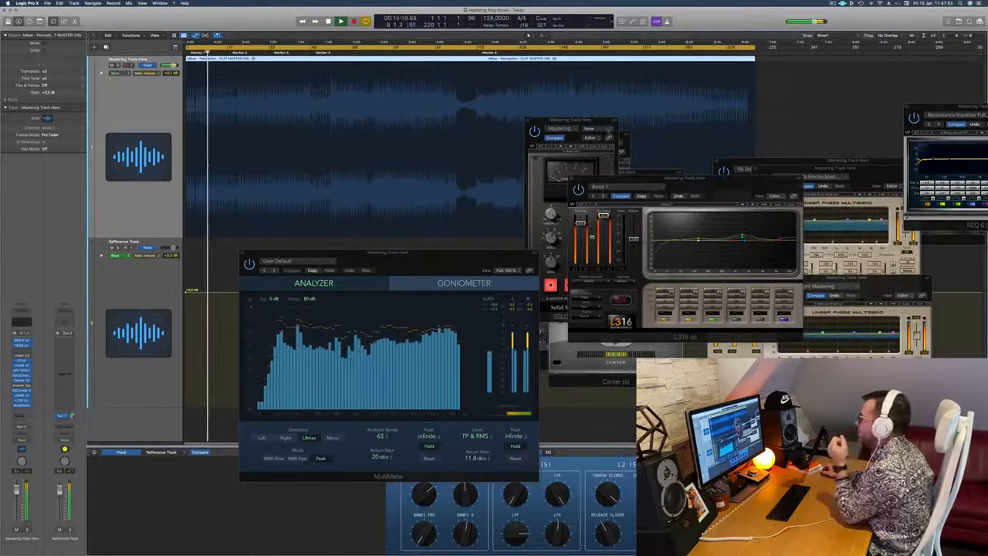
drag(594, 120, 895, 186)
drag(743, 178, 746, 310)
drag(641, 179, 724, 207)
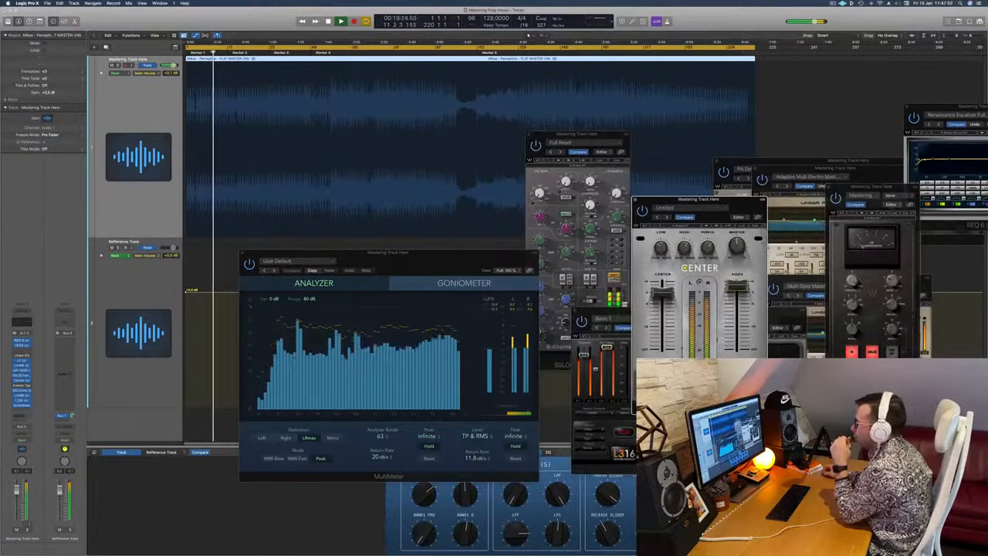
- Monitor the spectrum, LUFS and peak levels in the MultiMeter while the track plays, repositioning its window beside the SSLGChannel
drag(388, 253, 371, 224)
drag(445, 223, 457, 224)
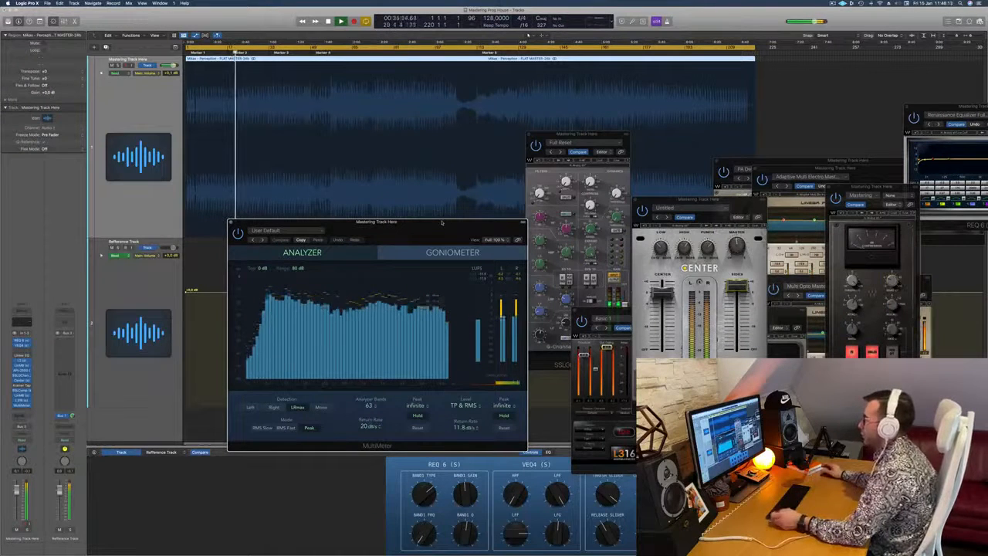
drag(441, 223, 436, 224)
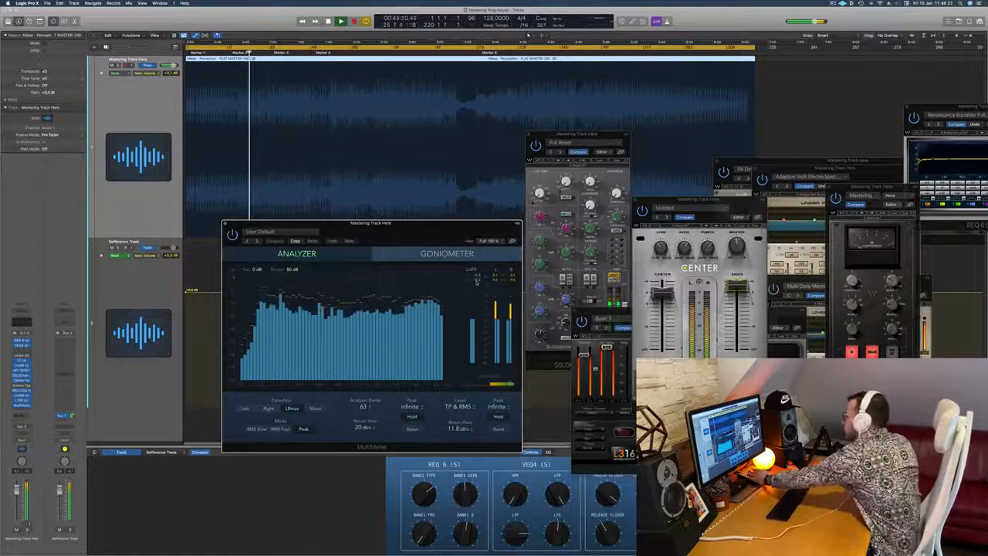
drag(445, 235, 433, 227)
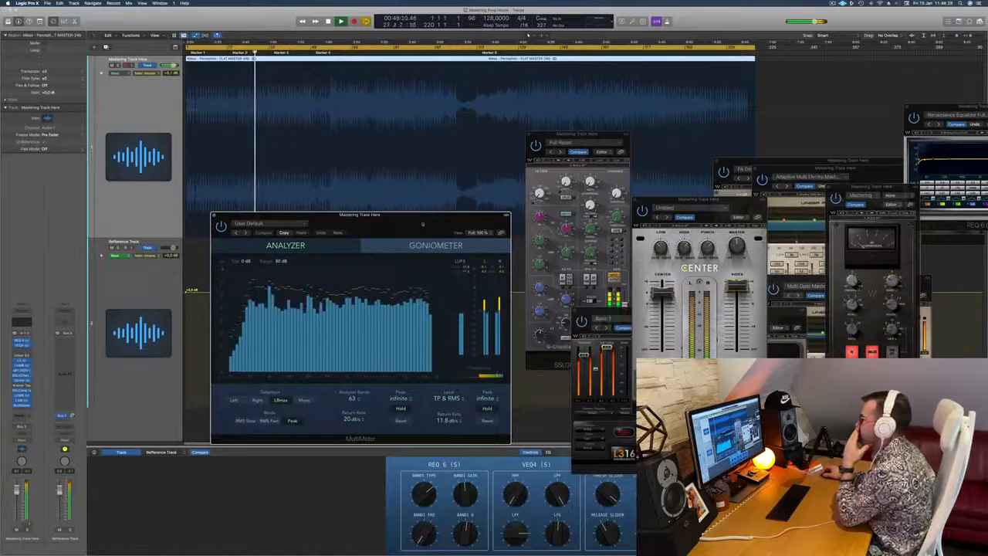
drag(423, 224, 430, 219)
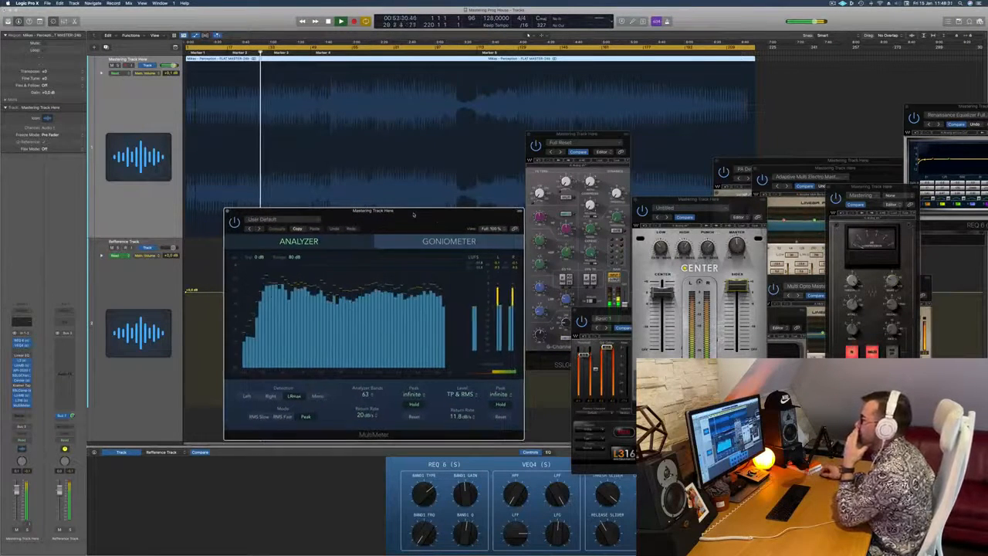
drag(430, 219, 446, 220)
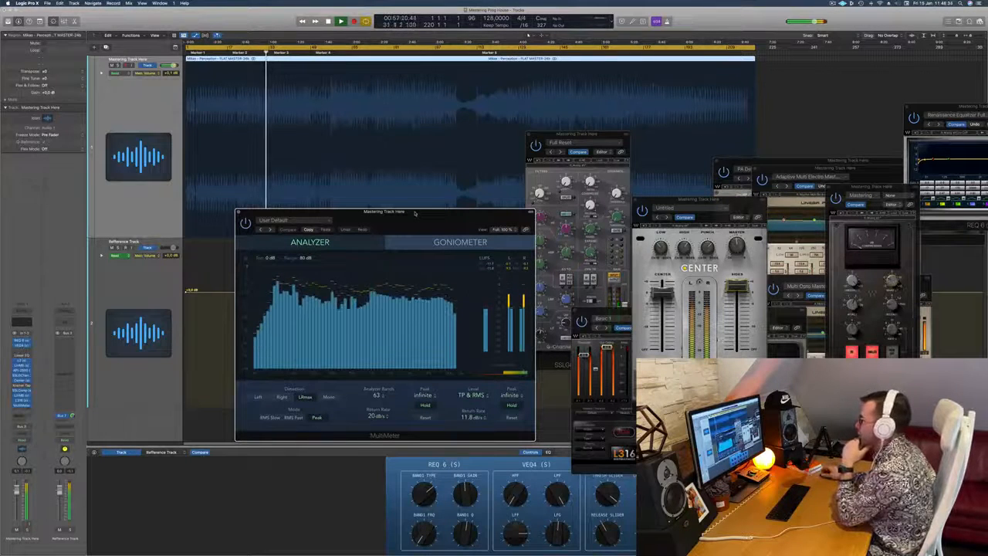
drag(415, 214, 433, 214)
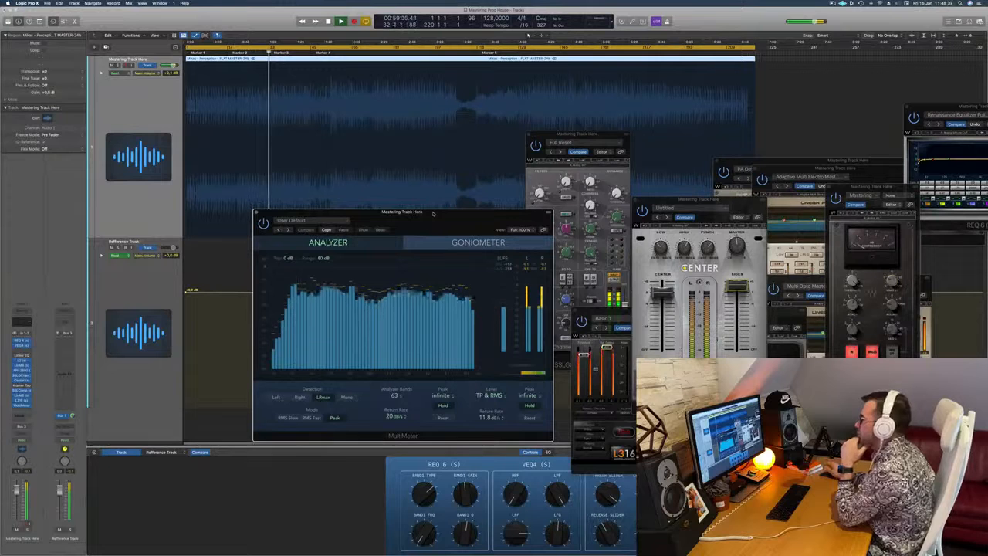
drag(433, 216, 433, 217)
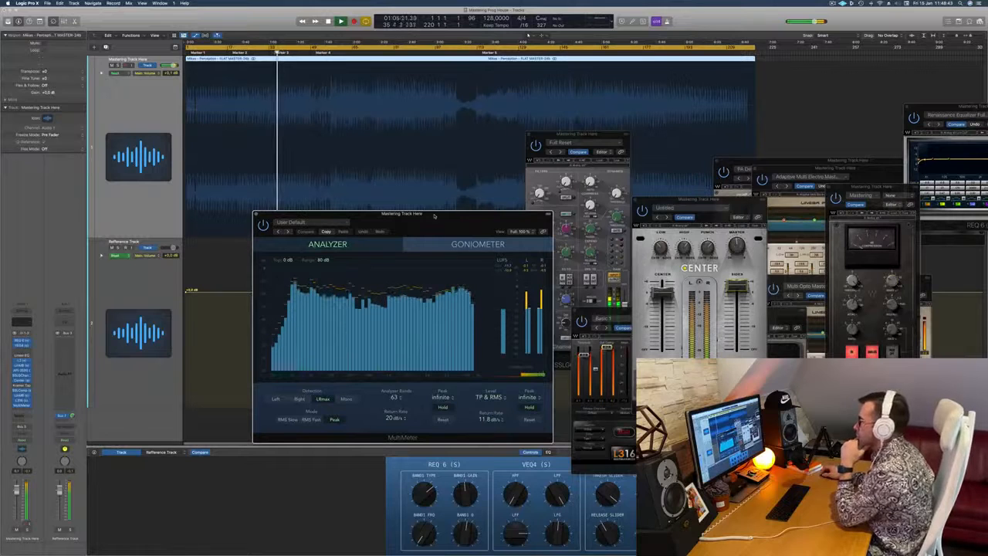
drag(434, 216, 418, 218)
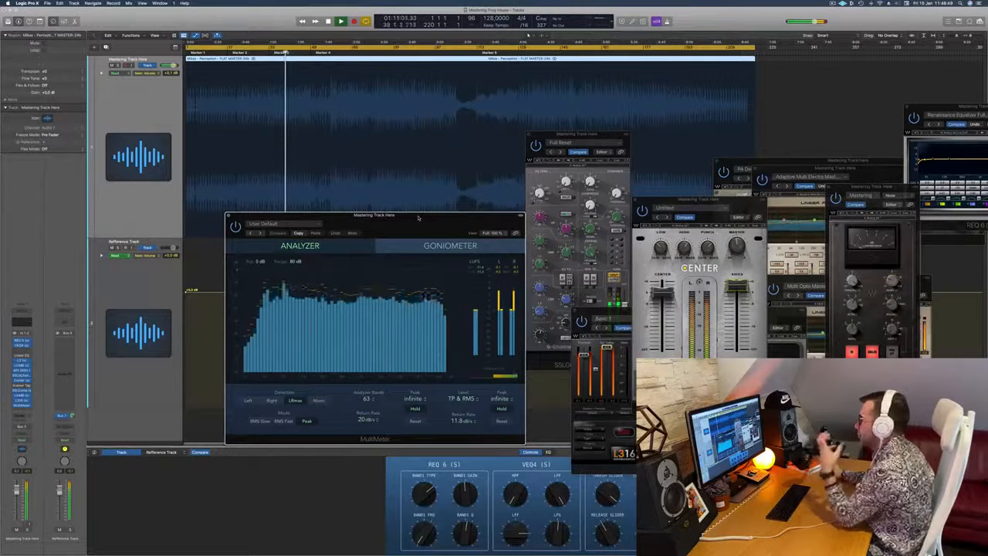
drag(418, 218, 423, 217)
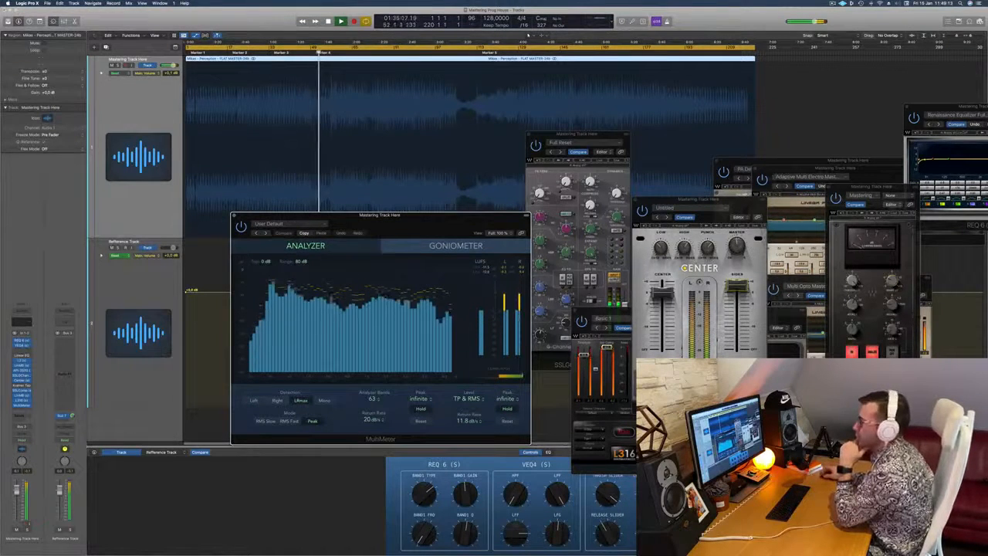
- Reopen the L316 in front of the Center window and place it beside the MultiMeter to watch its limiting during playback
click(22, 401)
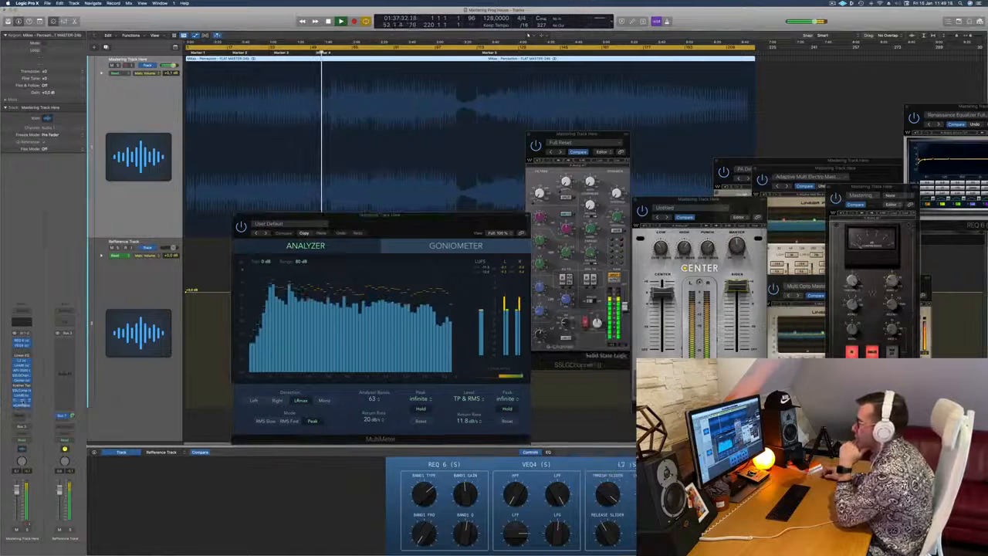
click(23, 400)
drag(742, 318, 715, 173)
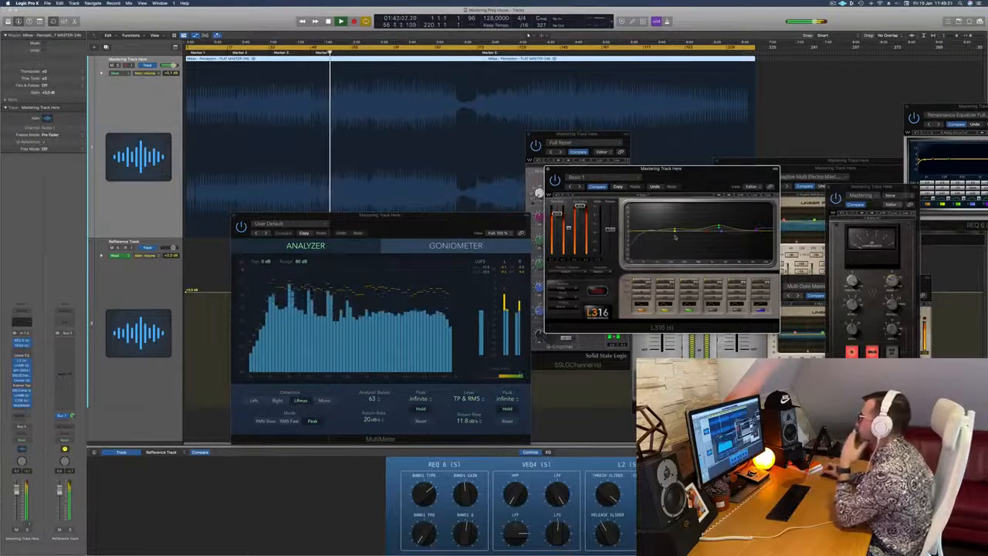
drag(692, 175, 684, 220)
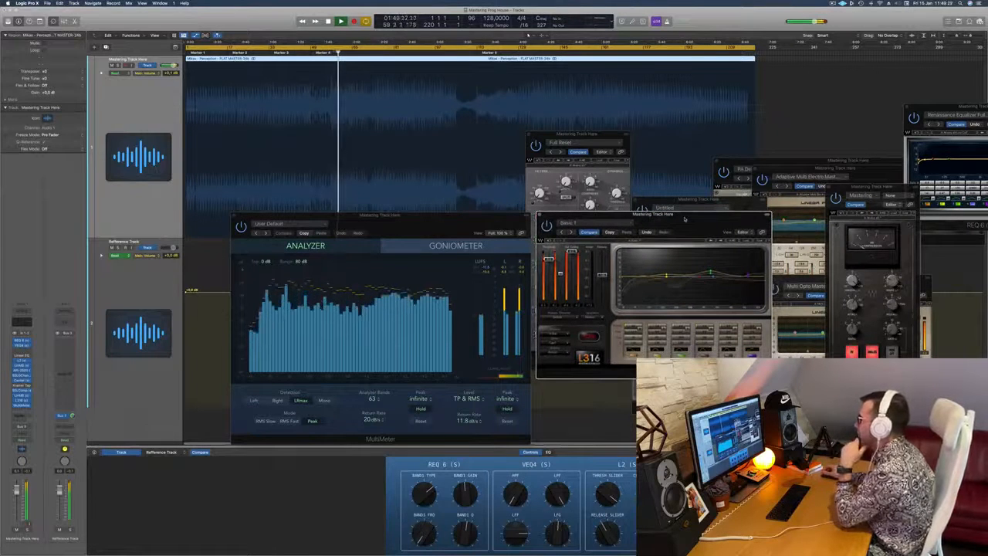